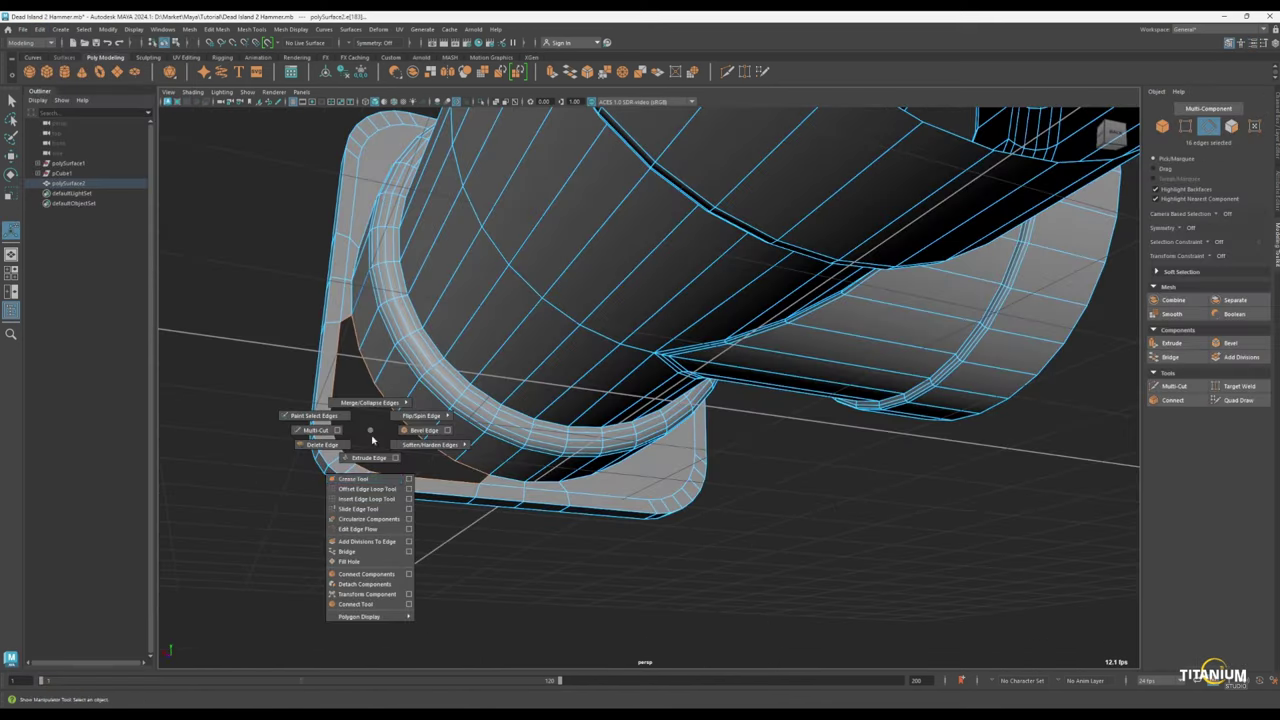
- Bridge the gap in the bracket with new faces and scale the tube-end edges
click(354, 559)
alt+drag(530, 590, 560, 484)
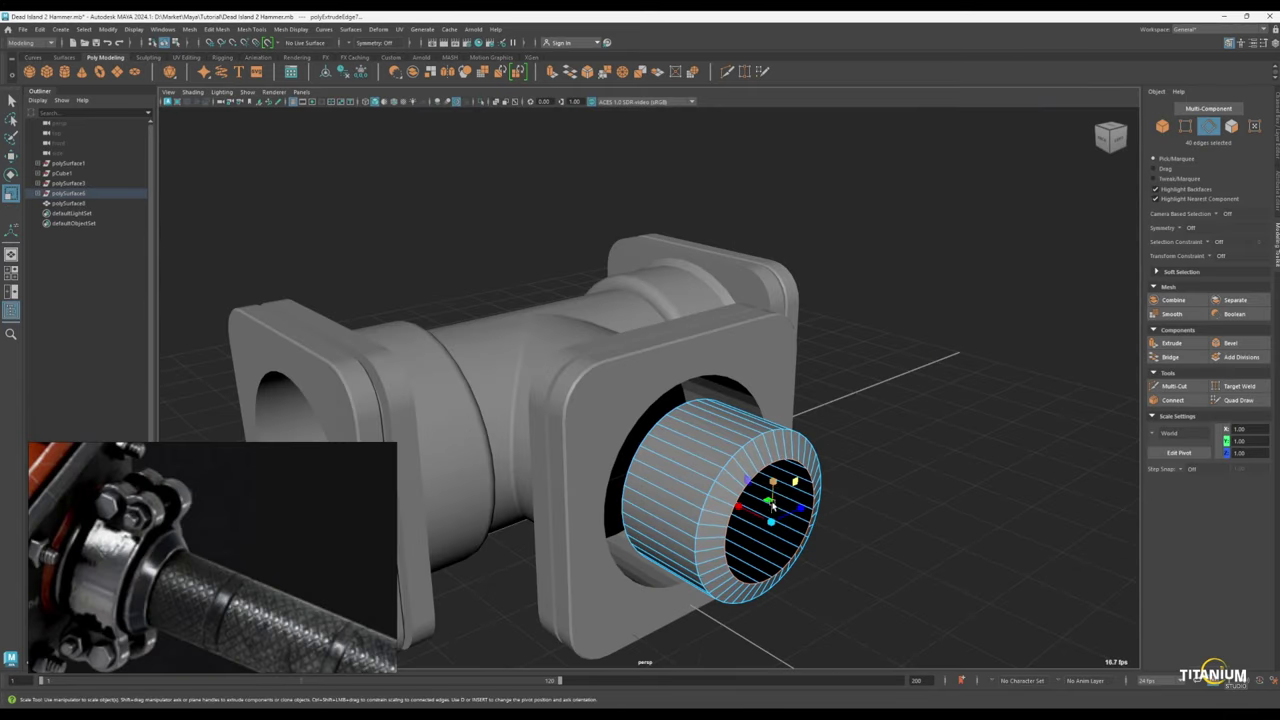
drag(795, 483, 797, 481)
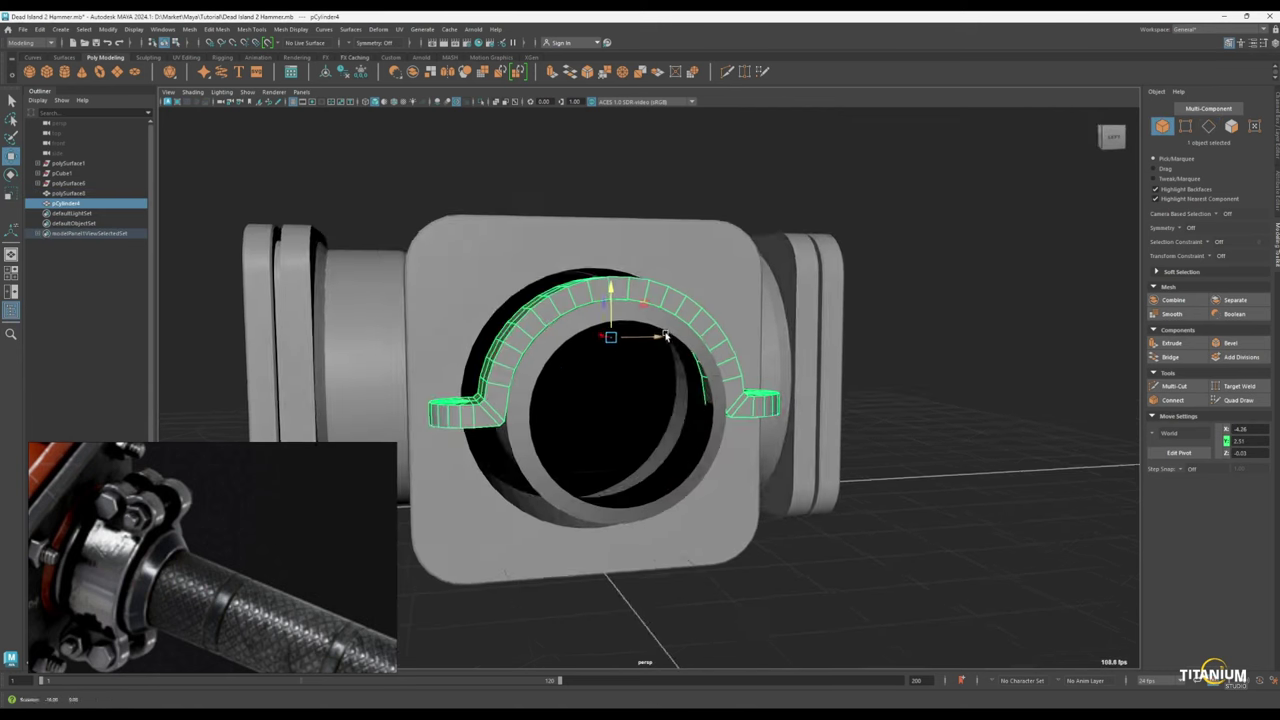
alt+drag(615, 385, 596, 392)
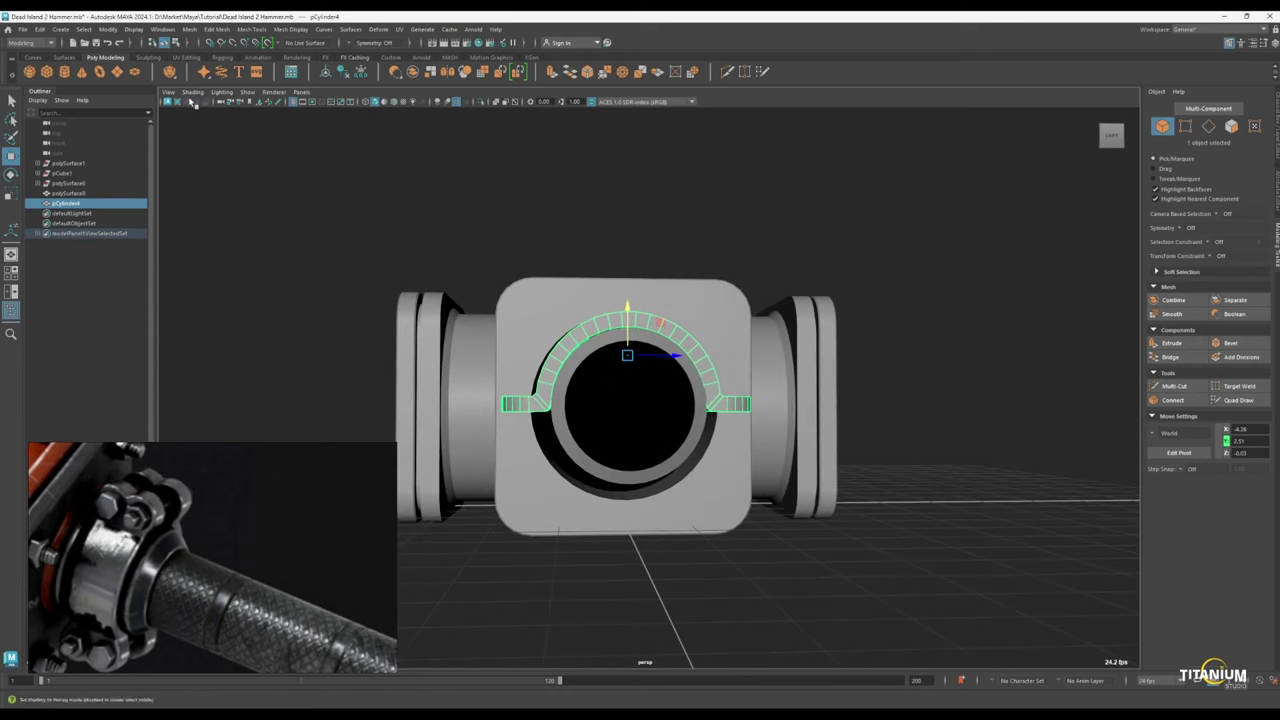
- Center the bracket piece's pivot, then clear the nut's inner-face selection and view it from the side
click(112, 30)
click(130, 104)
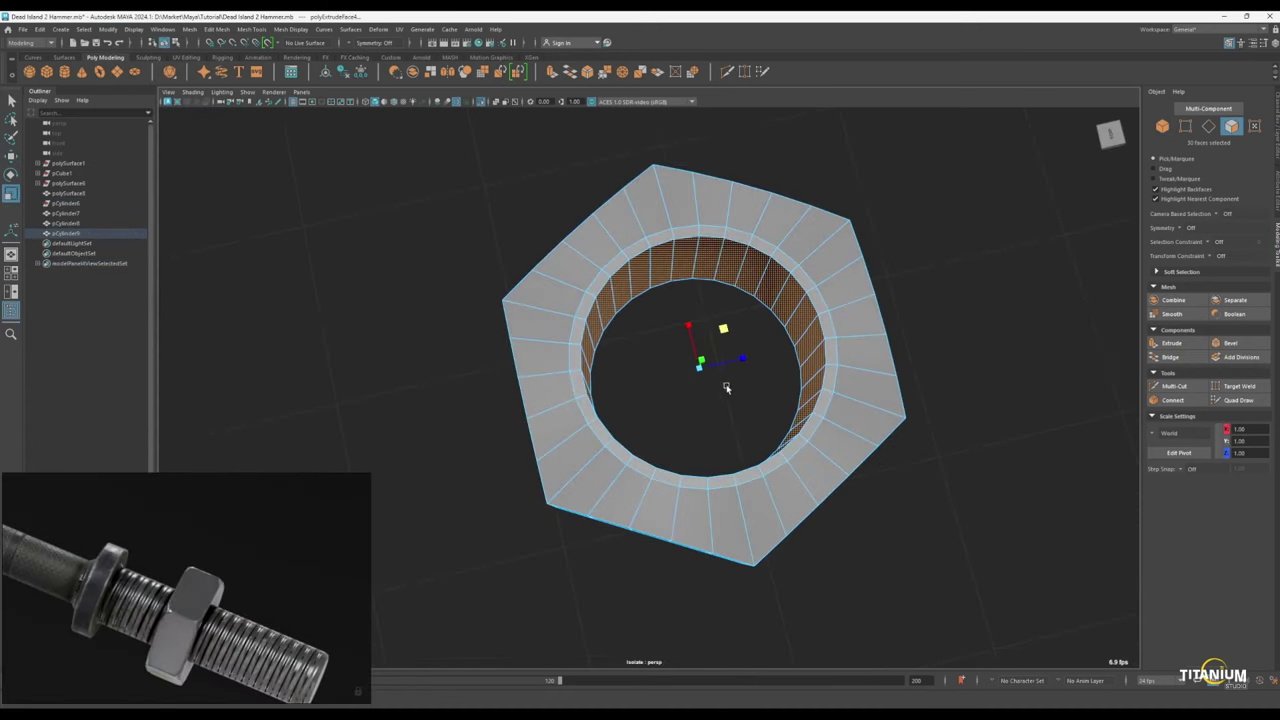
alt+drag(726, 388, 903, 391)
click(903, 391)
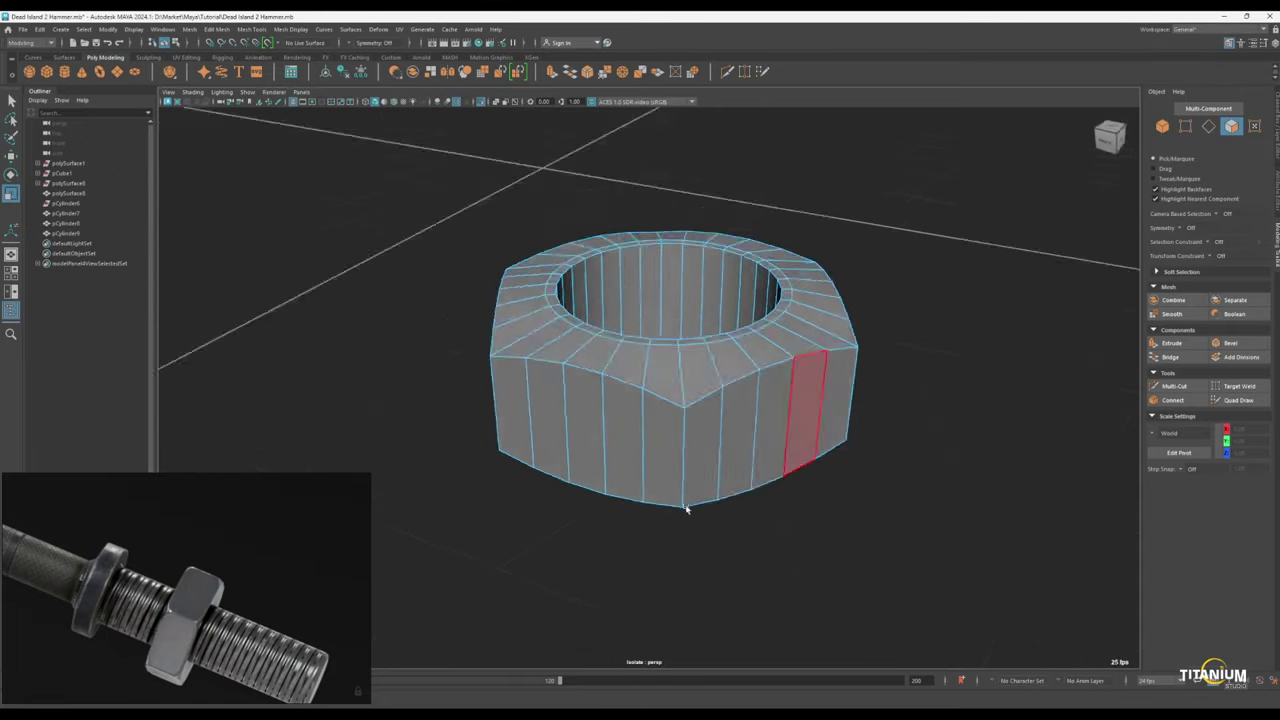
alt+drag(686, 509, 826, 489)
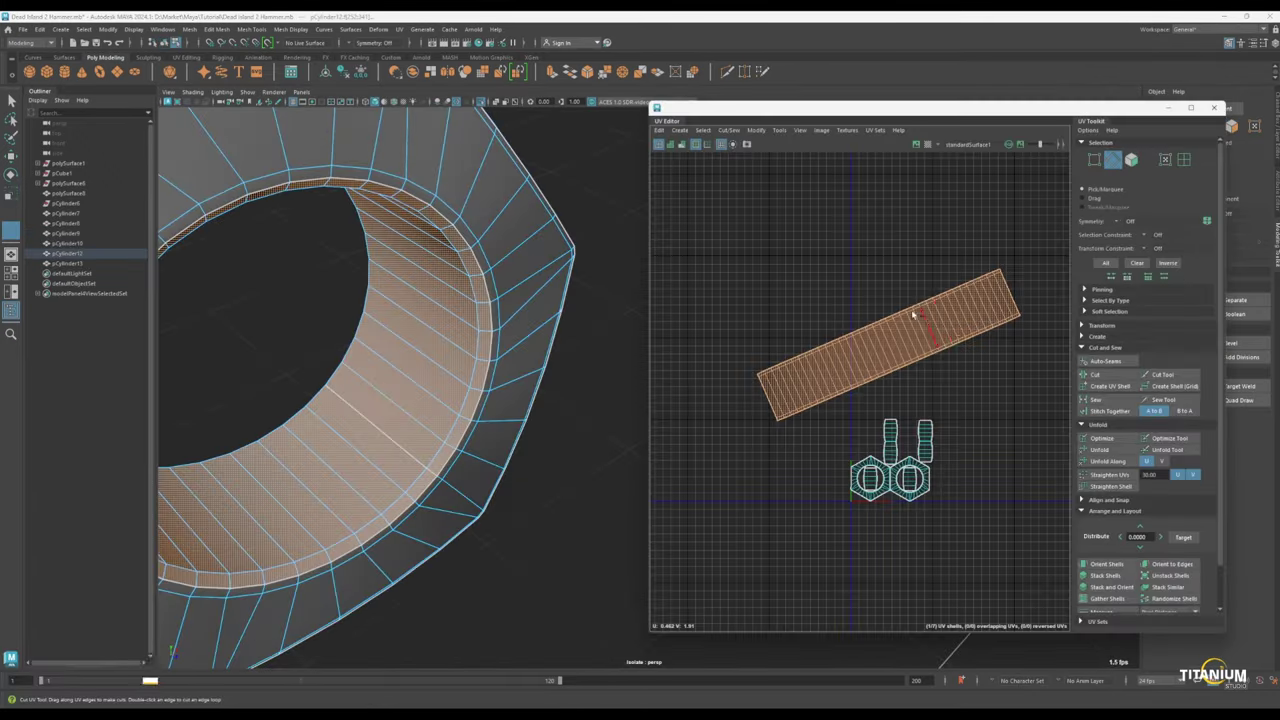
- Rotate the ring's UV shell upright and lay out all UV shells side by side
key(e)
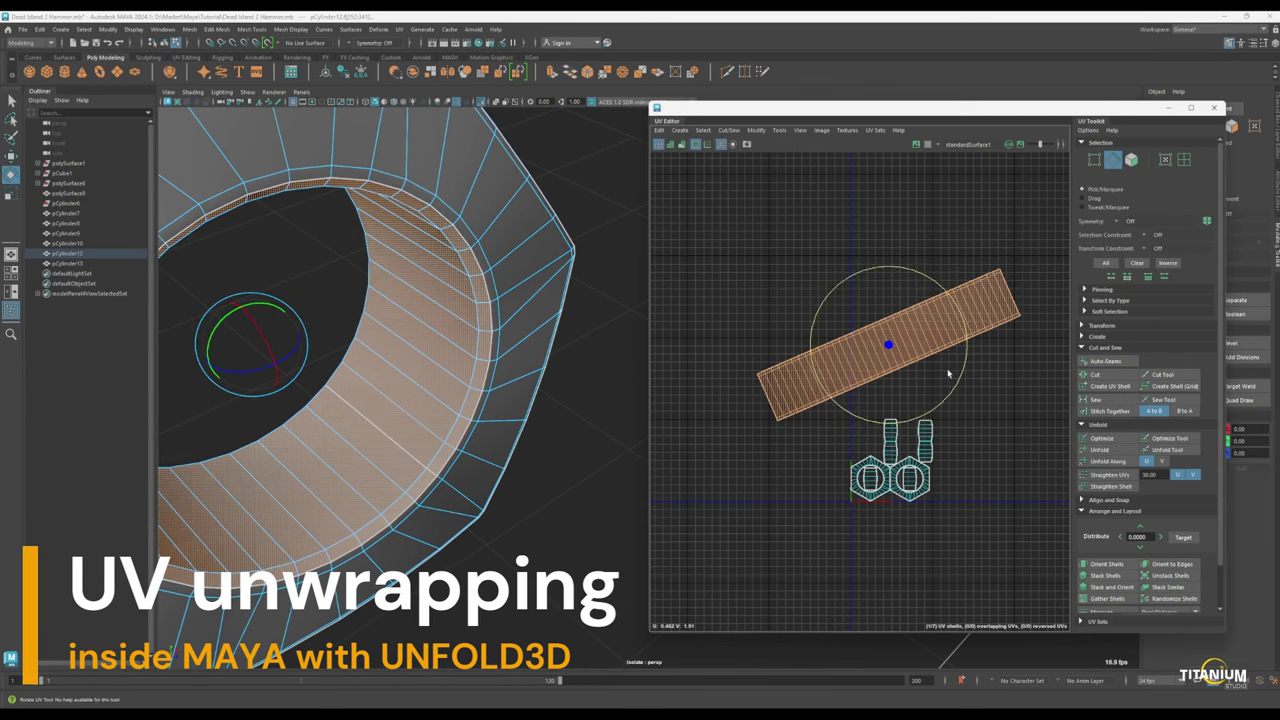
drag(958, 376, 955, 291)
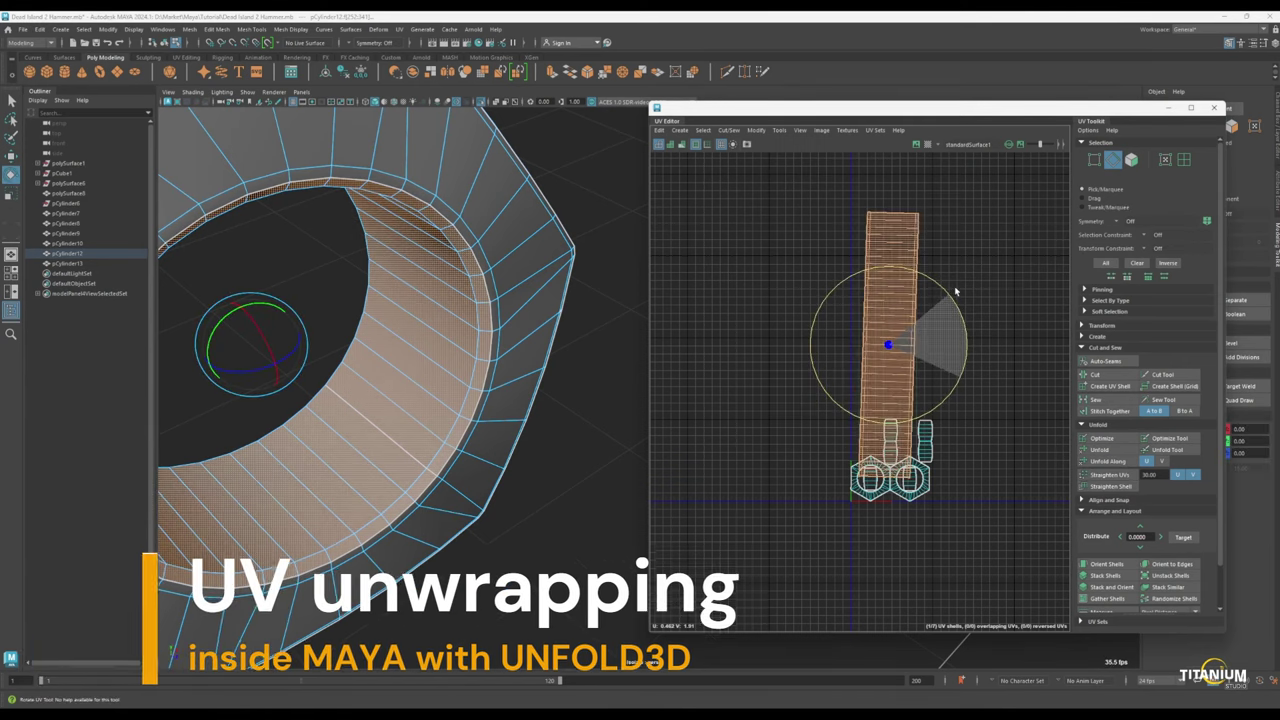
key(ctrl+F10)
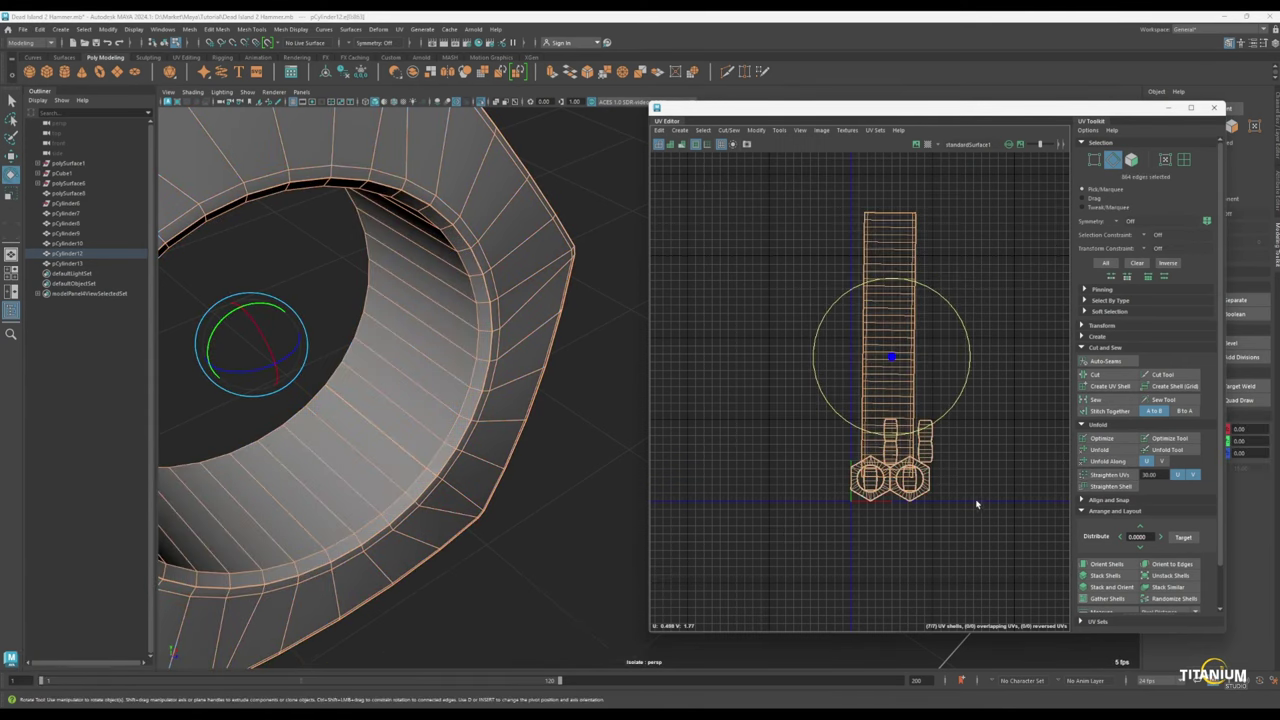
scroll(995, 513, up, 2)
scroll(1215, 525, down, 1)
scroll(1180, 560, down, 1)
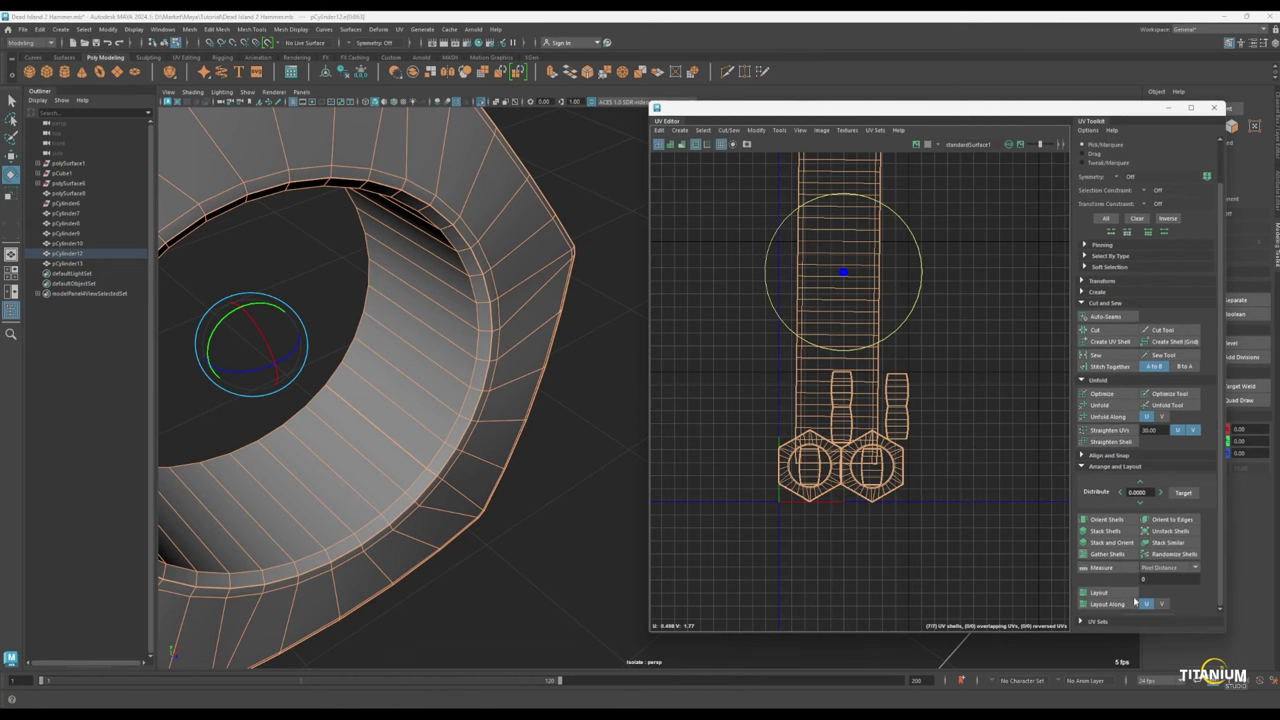
click(1100, 593)
- Preview a checker pattern on the nut, then shift the pipe bend colour from red to orange
scroll(755, 428, up, 2)
scroll(755, 428, up, 2)
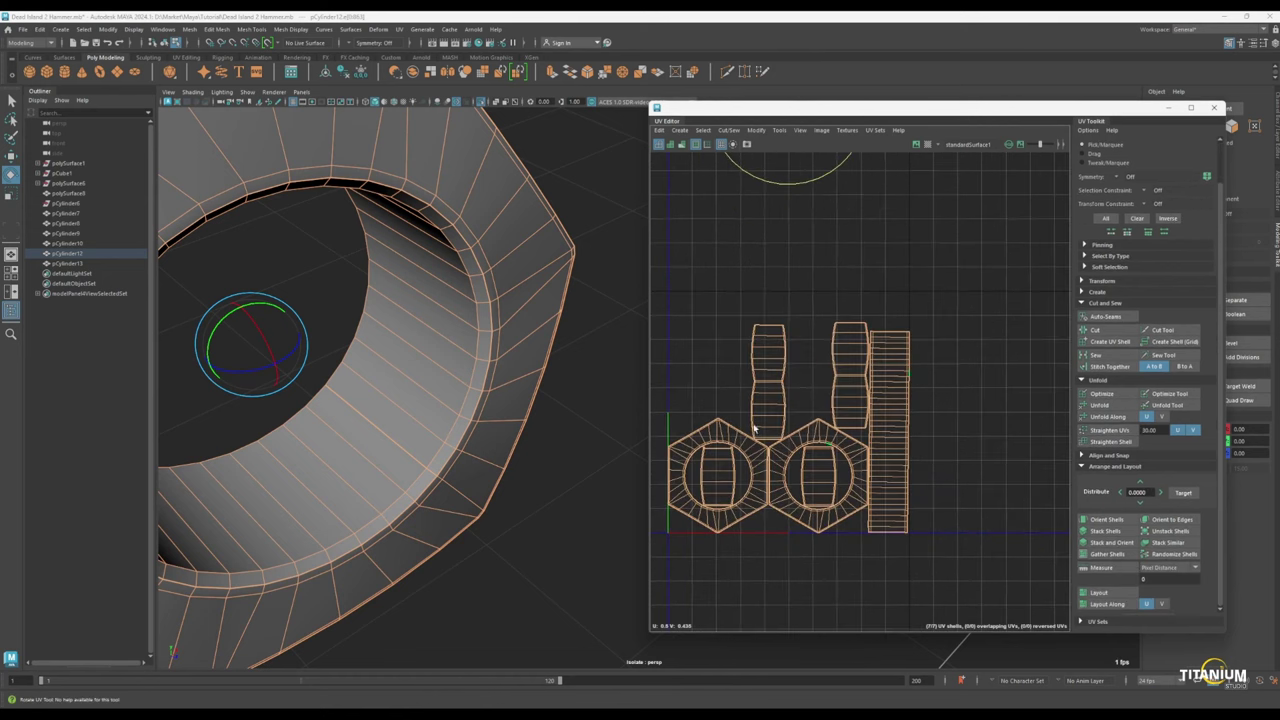
click(927, 145)
key(f)
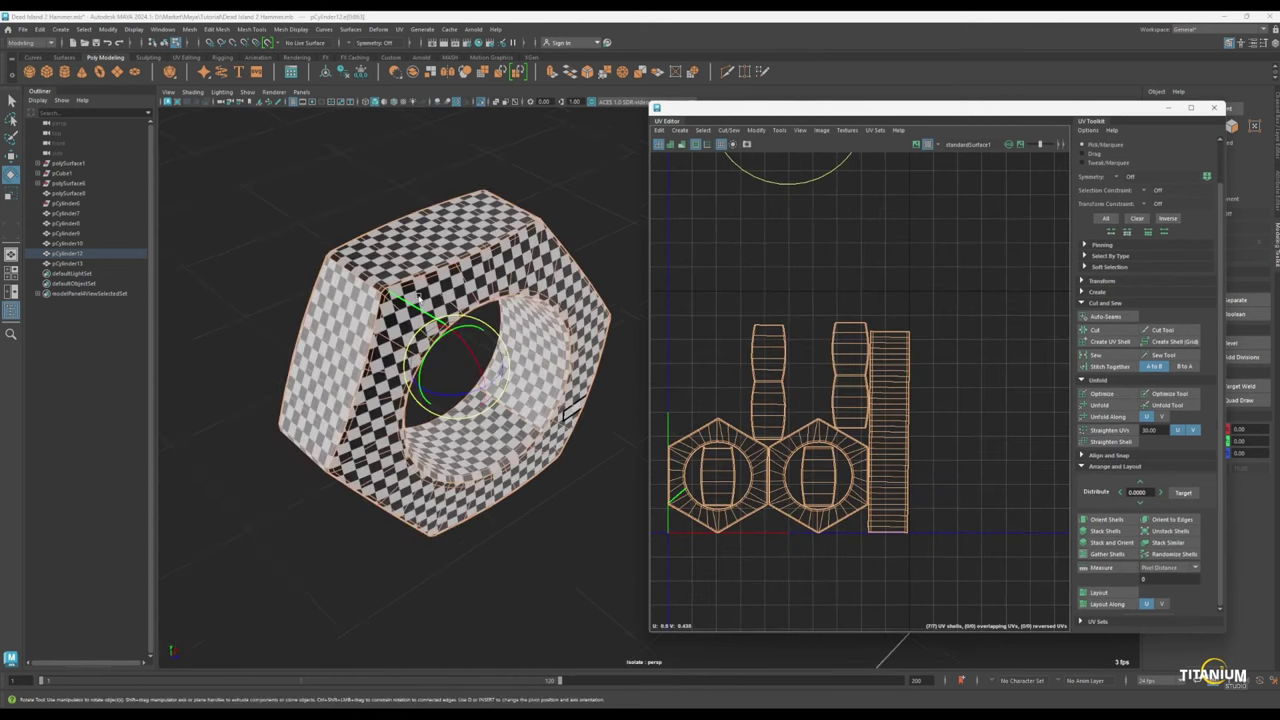
mouse_move(400, 380)
alt+mouse_down()
mouse_move(593, 308)
mouse_move(400, 330)
alt+mouse_up()
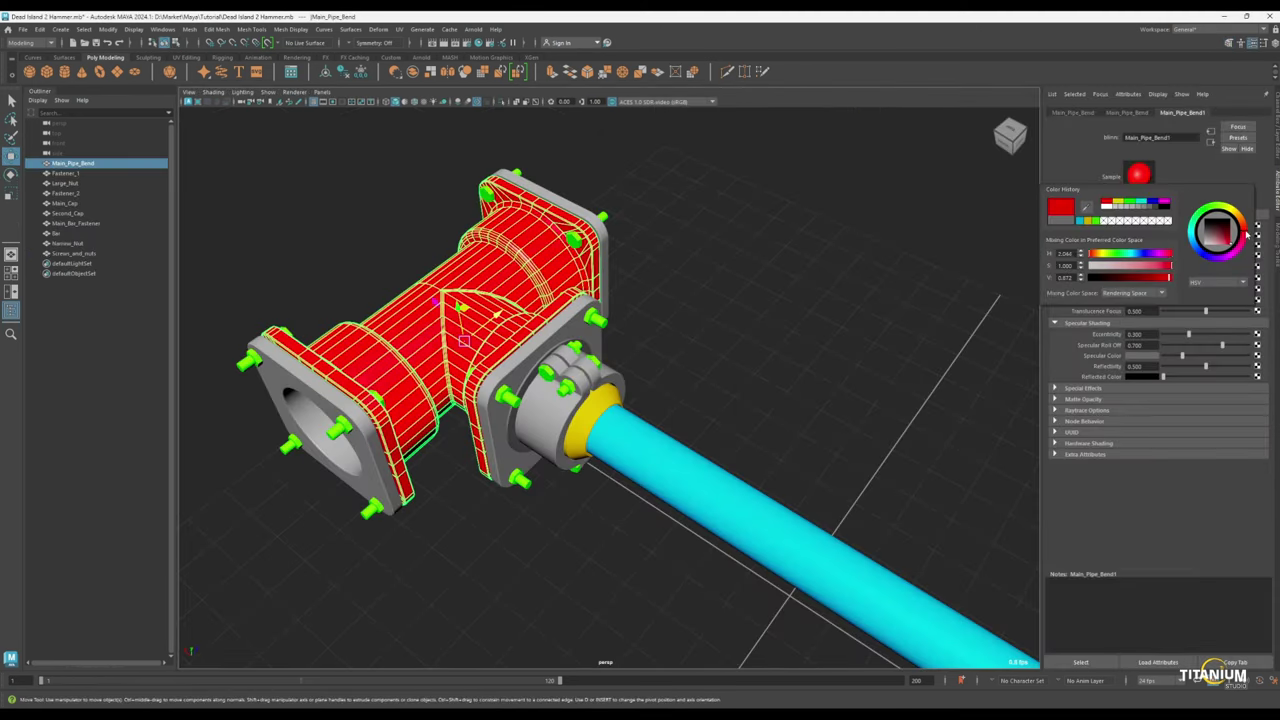
drag(1247, 233, 1246, 230)
- Select Main_Cap and change its material colour to a fully saturated bright purple
click(755, 272)
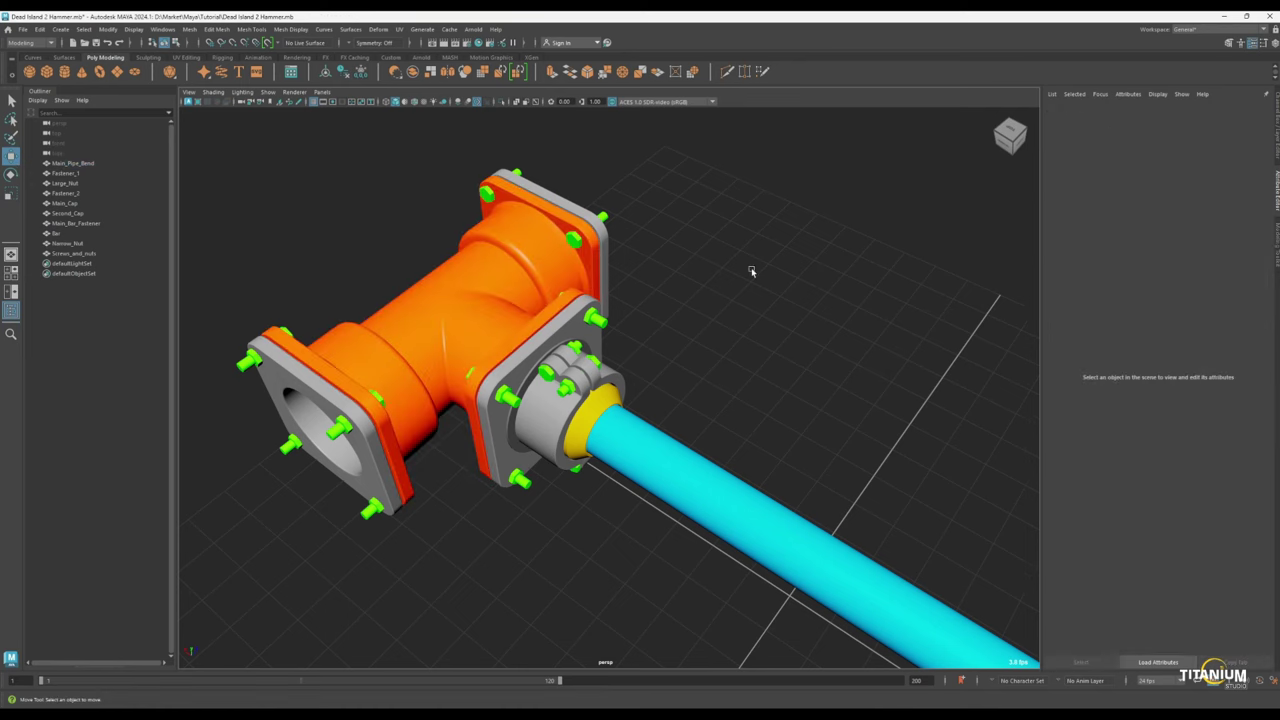
scroll(716, 277, down, 3)
scroll(709, 285, down, 3)
mouse_move(709, 285)
alt+mouse_down()
mouse_move(729, 311)
mouse_move(803, 306)
mouse_move(632, 317)
alt+mouse_up()
click(603, 314)
scroll(670, 328, up, 2)
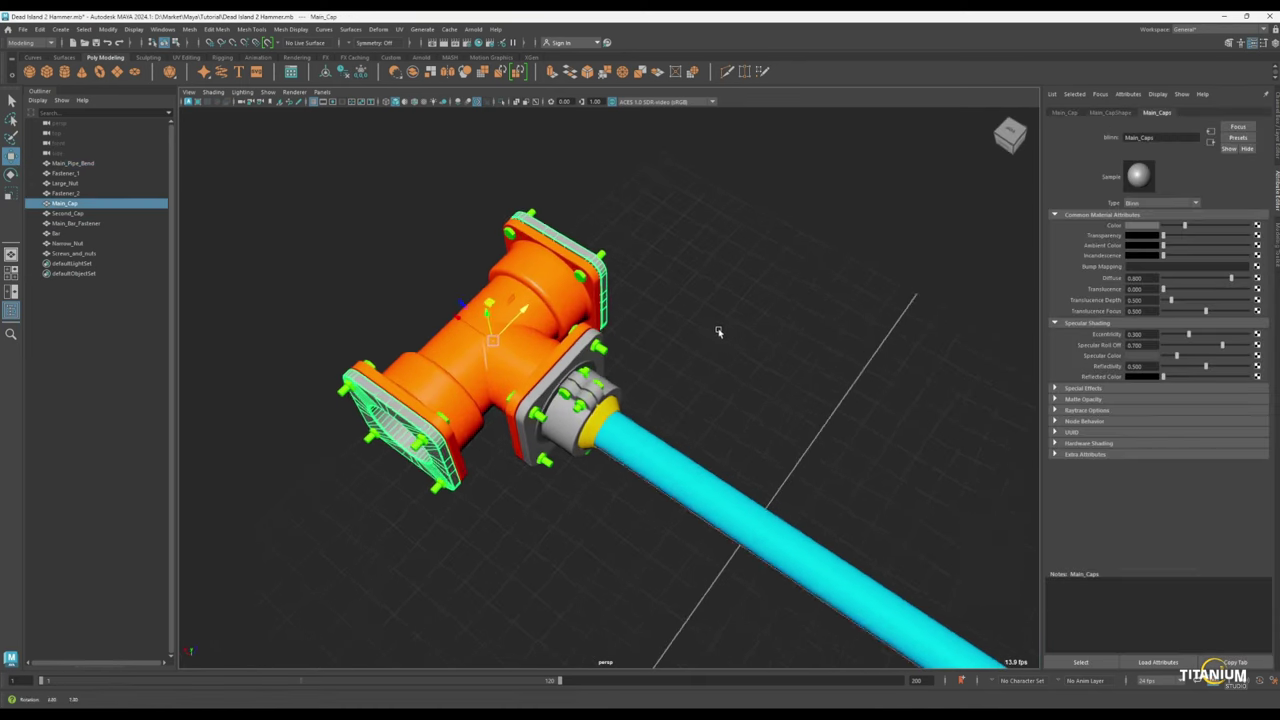
scroll(677, 303, up, 2)
scroll(677, 303, up, 2)
click(1140, 225)
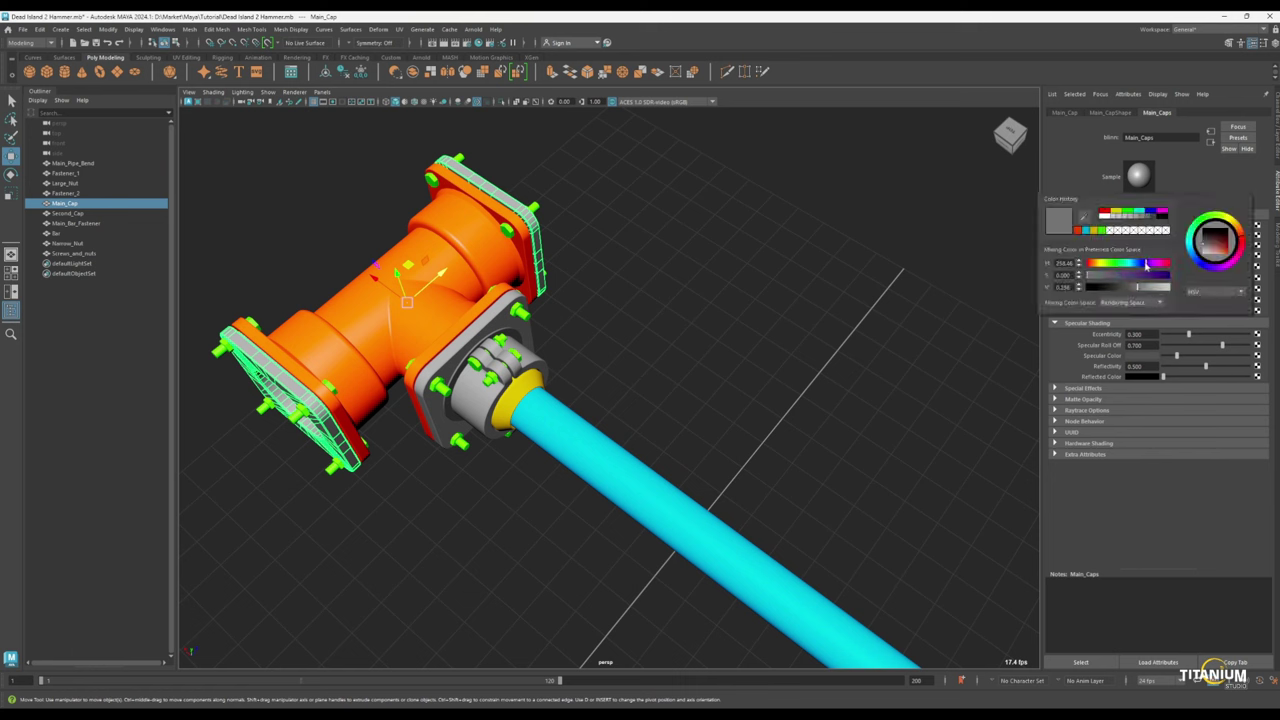
click(1165, 276)
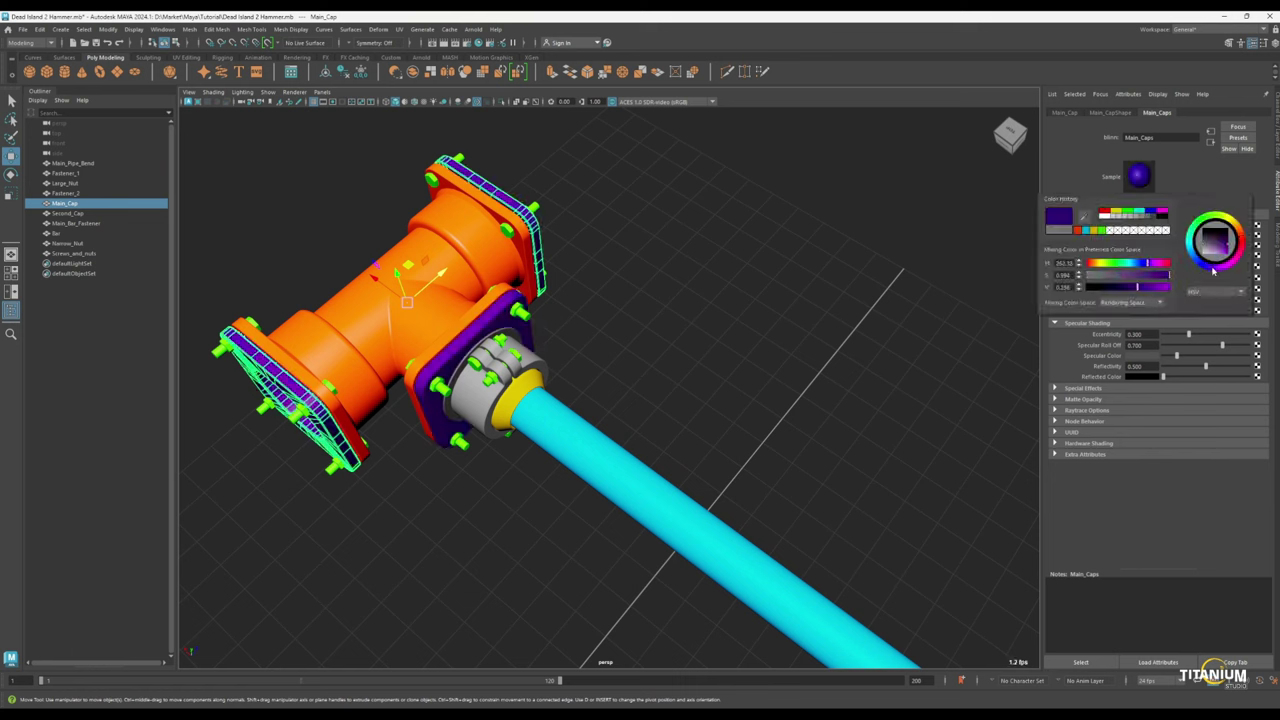
drag(1213, 270, 1229, 256)
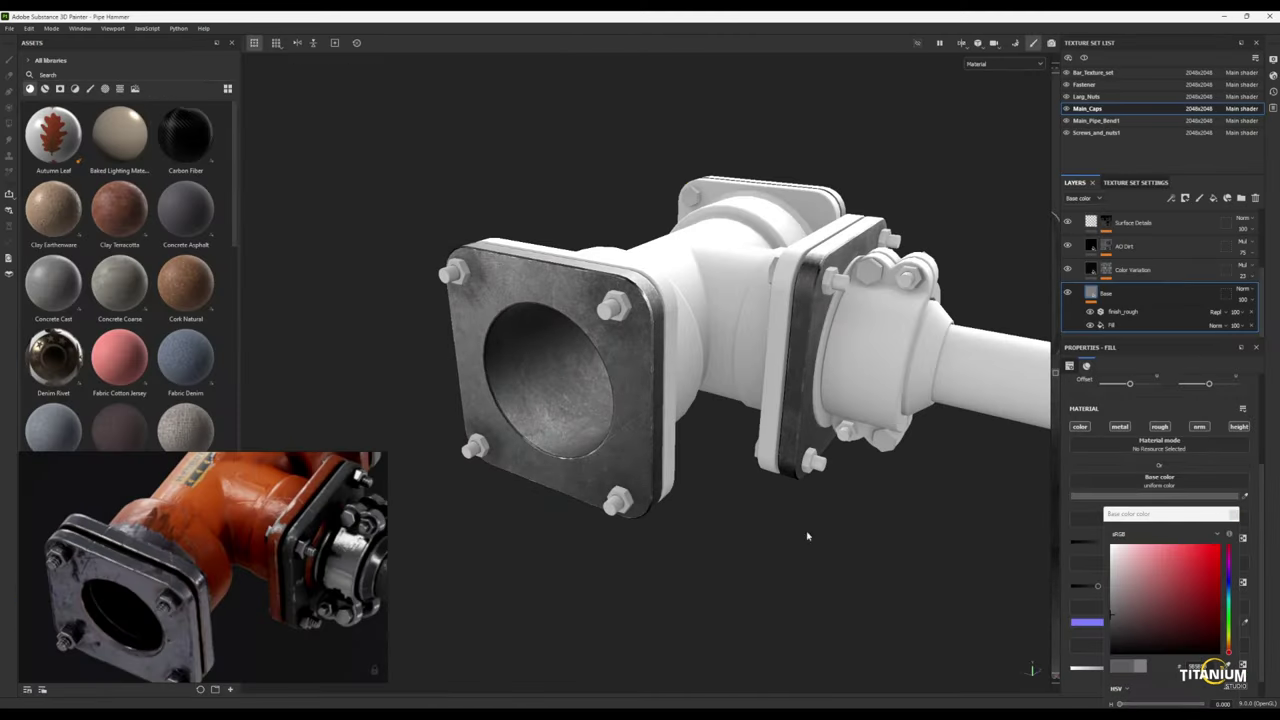
- Rotate the environment lighting around the model to review the caps' worn dark metal finish
shift+right_drag(807, 536, 674, 500)
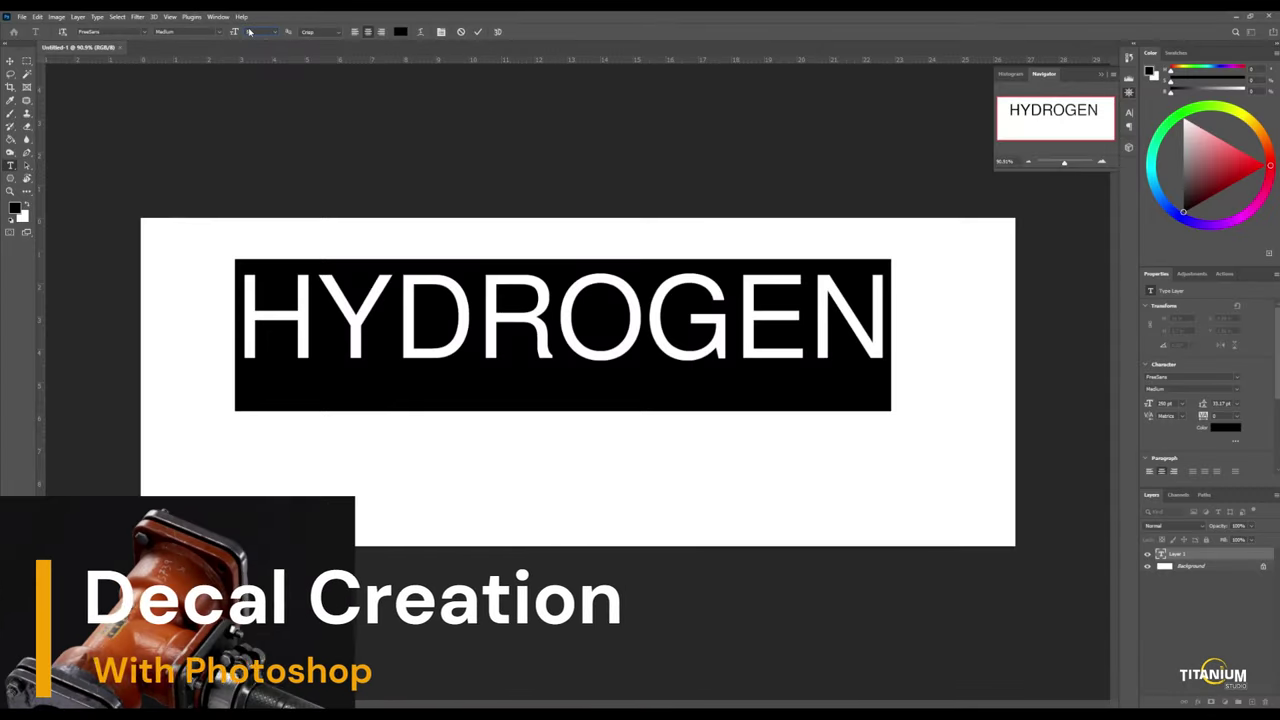
- Set the HYDROGEN text size to 300 pt
text(350)
key(Return)
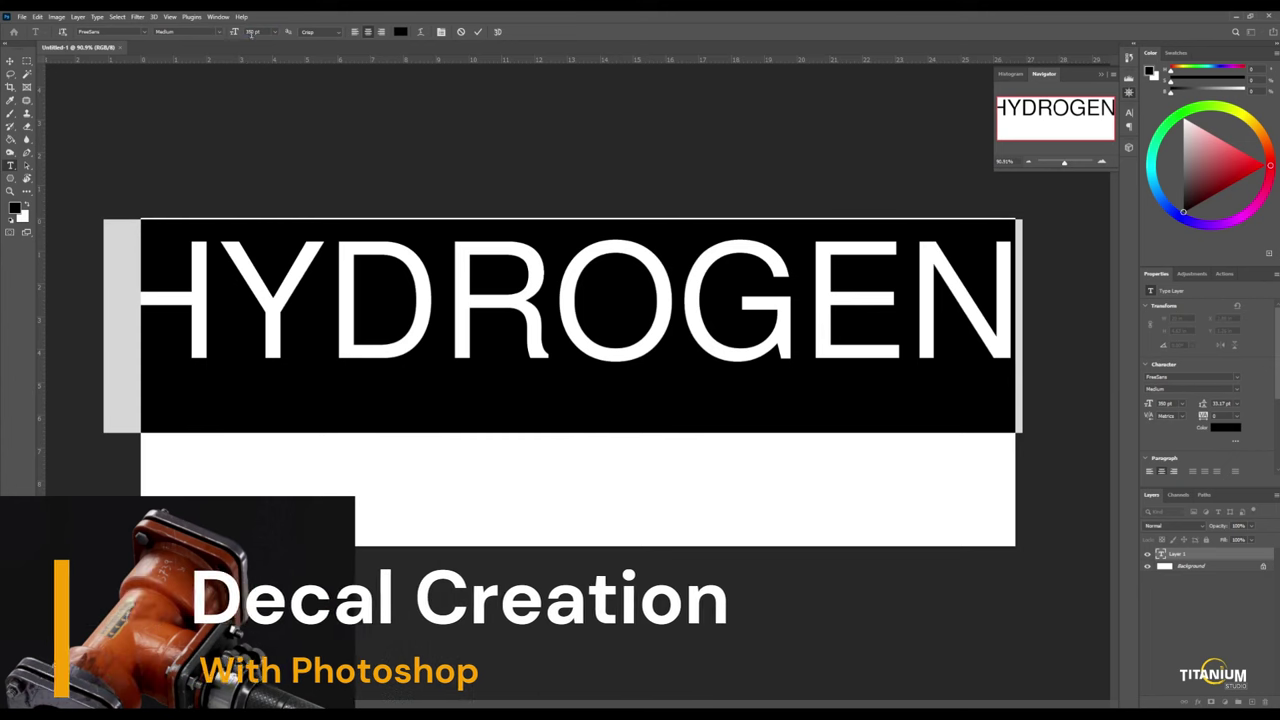
click(251, 31)
text(300)
key(Return)
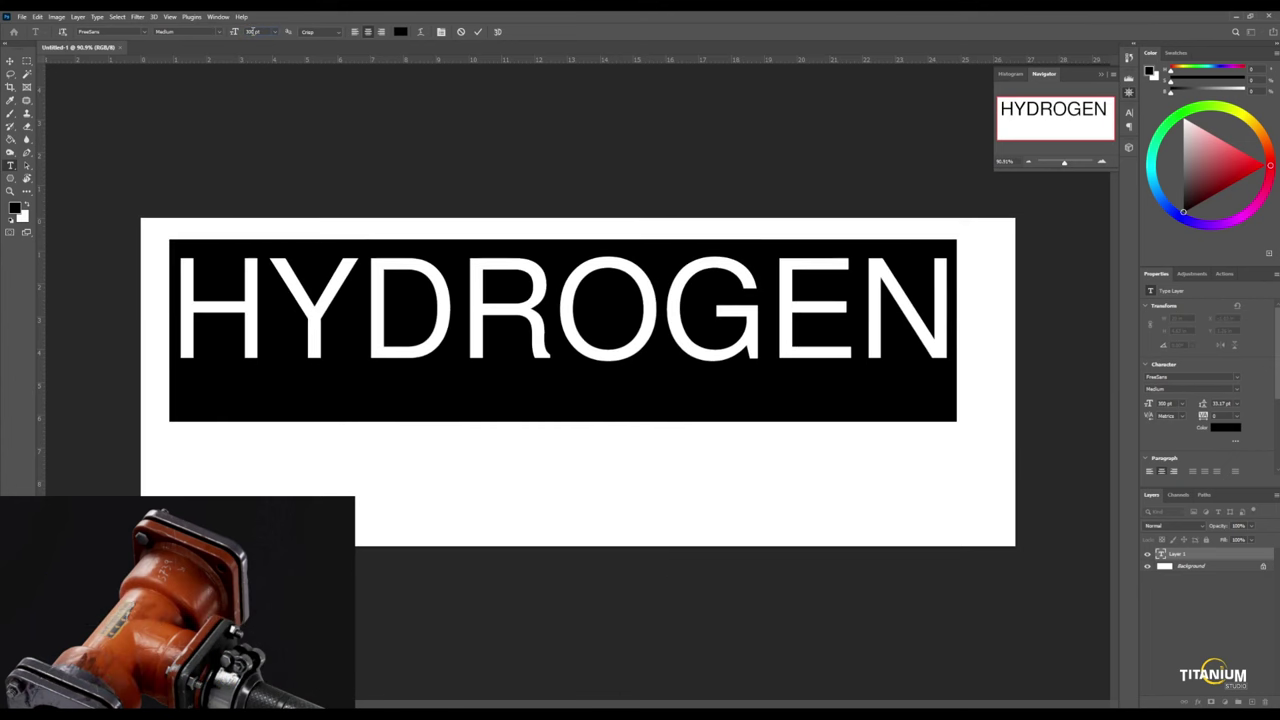
- Move the left arrow triangle along the black strip and copy it further left
click(432, 307)
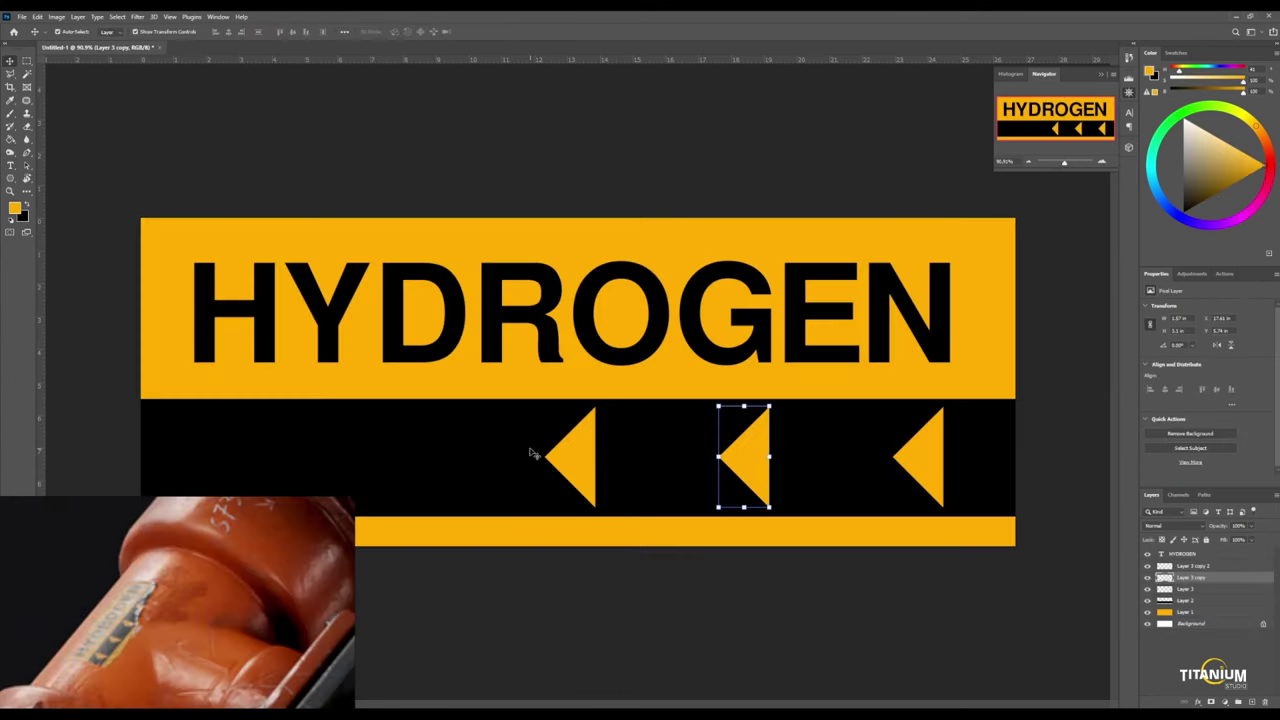
drag(534, 451, 580, 460)
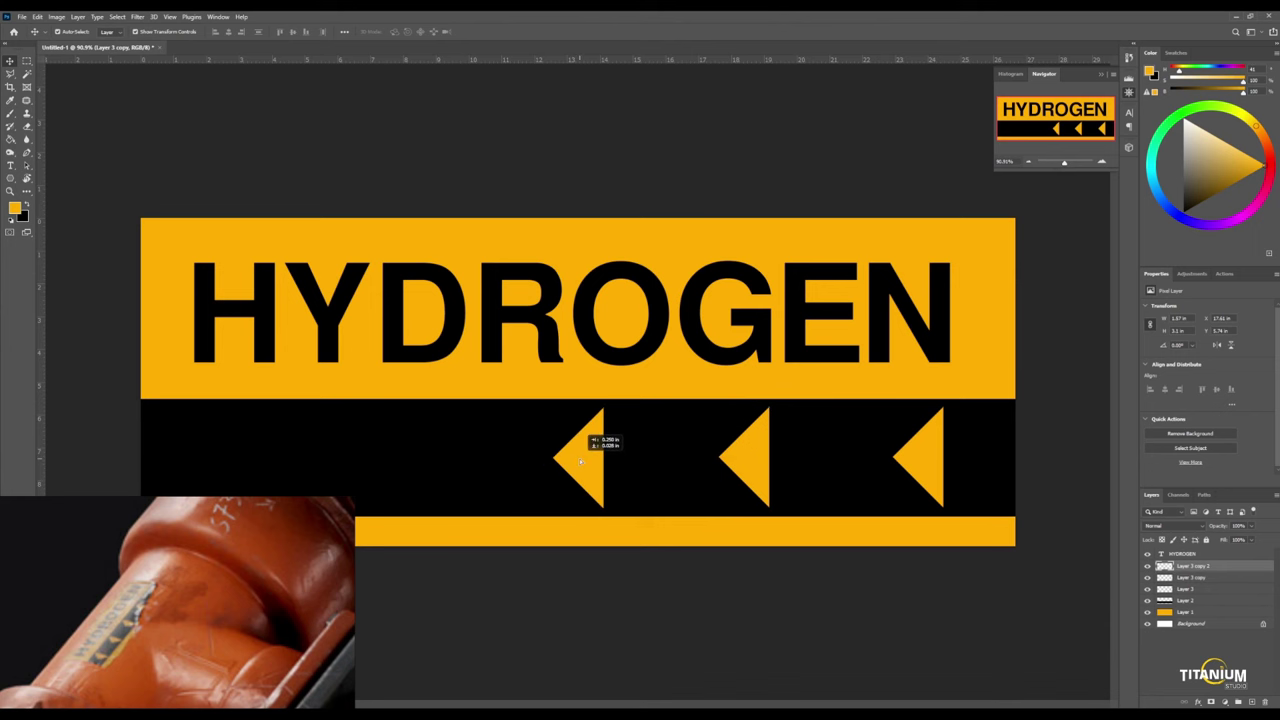
alt+drag(589, 470, 412, 462)
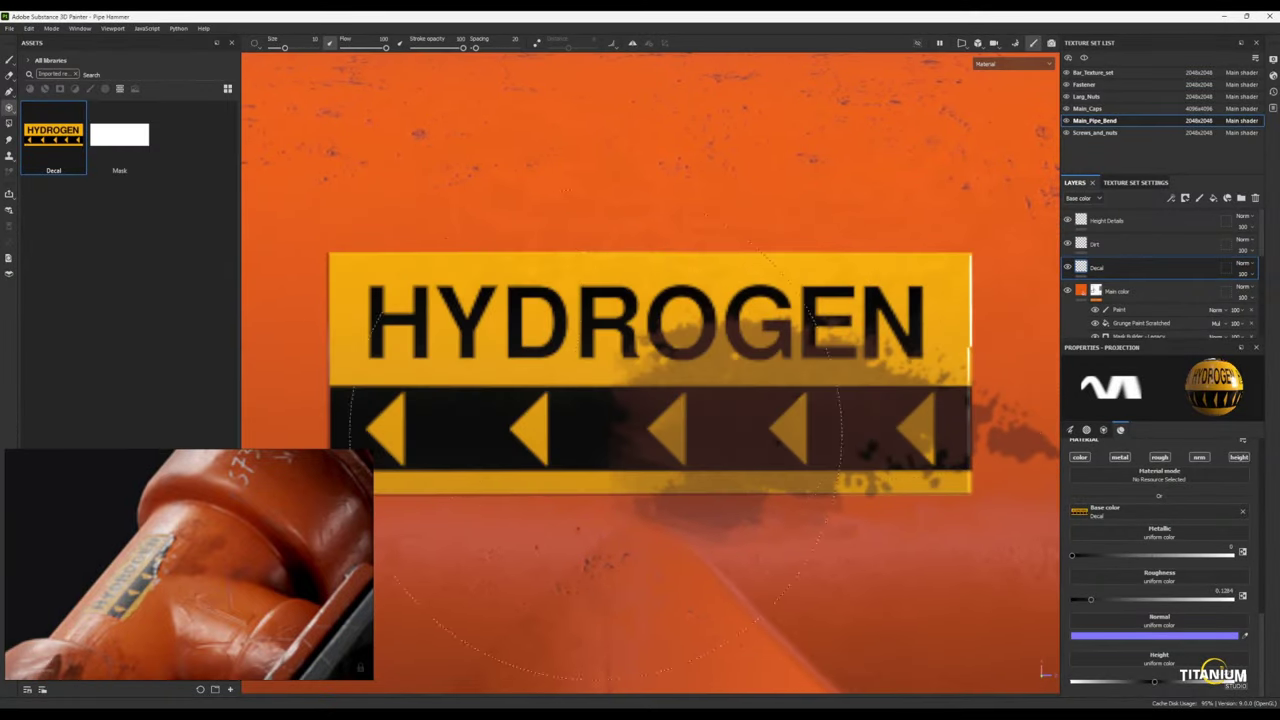
- Zoom out and orbit the view so the HYDROGEN decal on the pipe bend appears tilted
scroll(595, 430, down, 3)
scroll(595, 430, down, 3)
scroll(595, 430, down, 3)
alt+drag(640, 440, 776, 502)
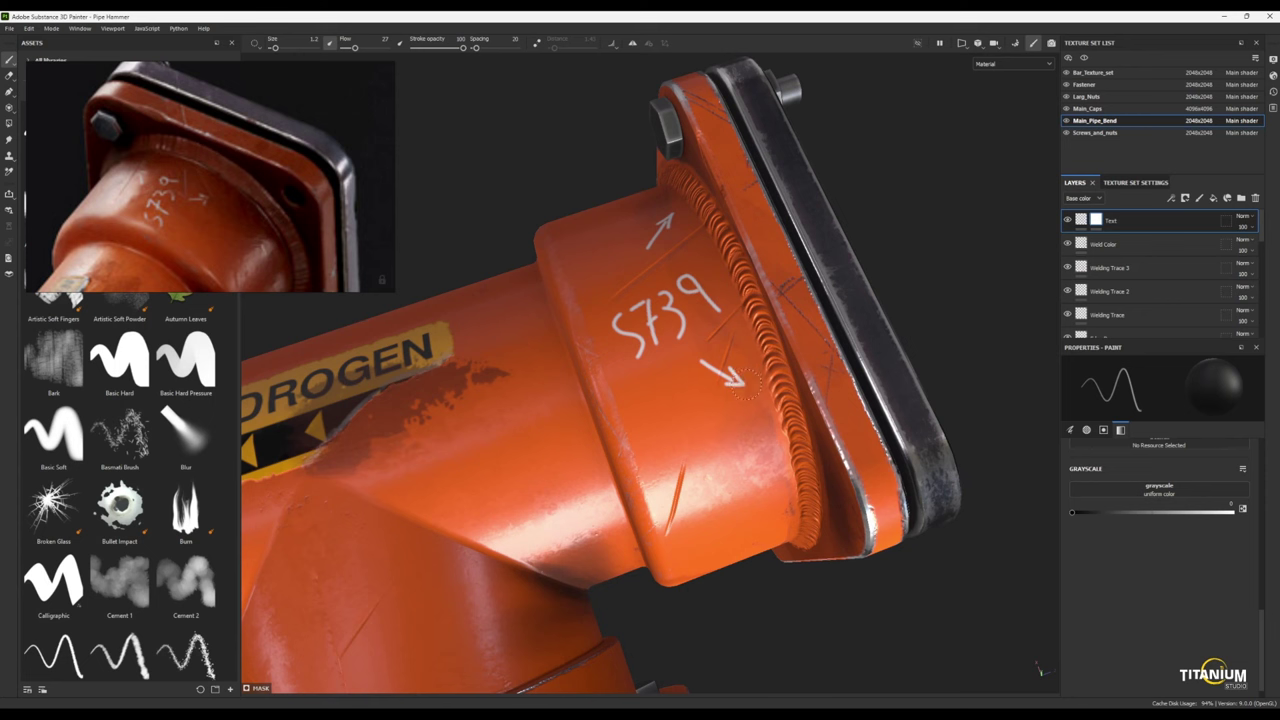
- Orbit around the pipe and label, then zoom out so the rod lies at a shallower angle
alt+drag(657, 240, 676, 316)
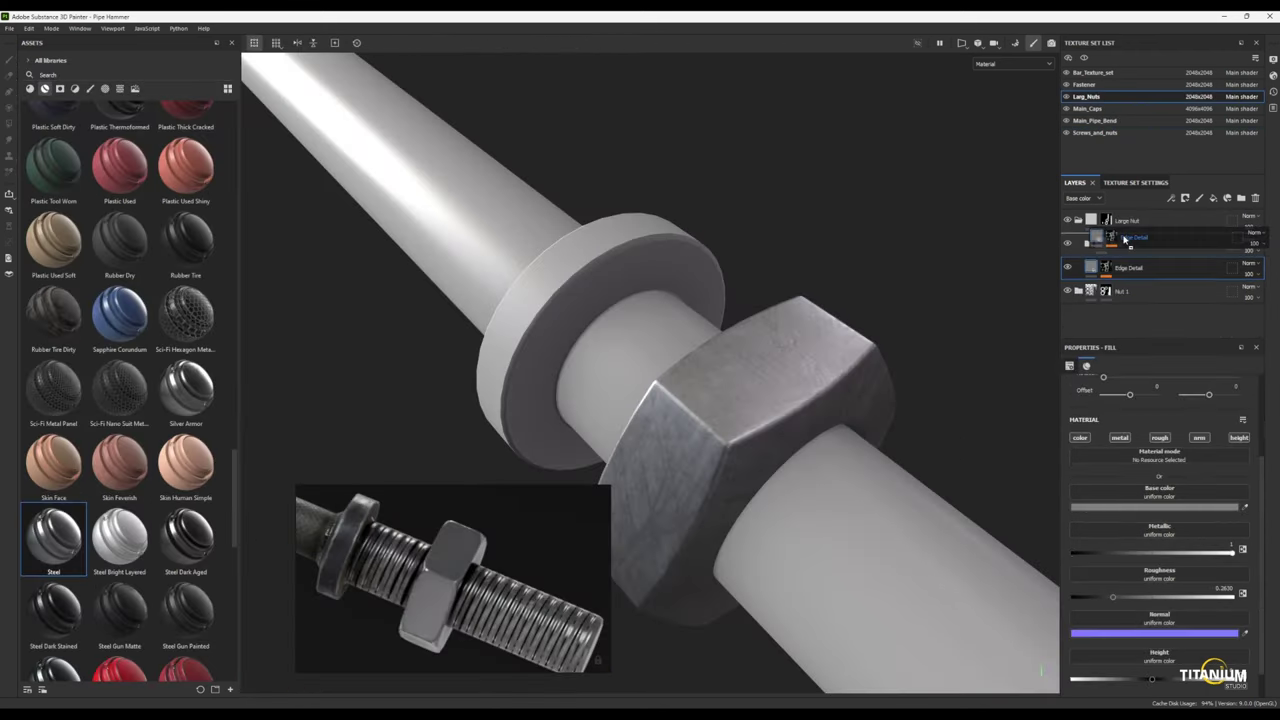
scroll(778, 393, down, 2)
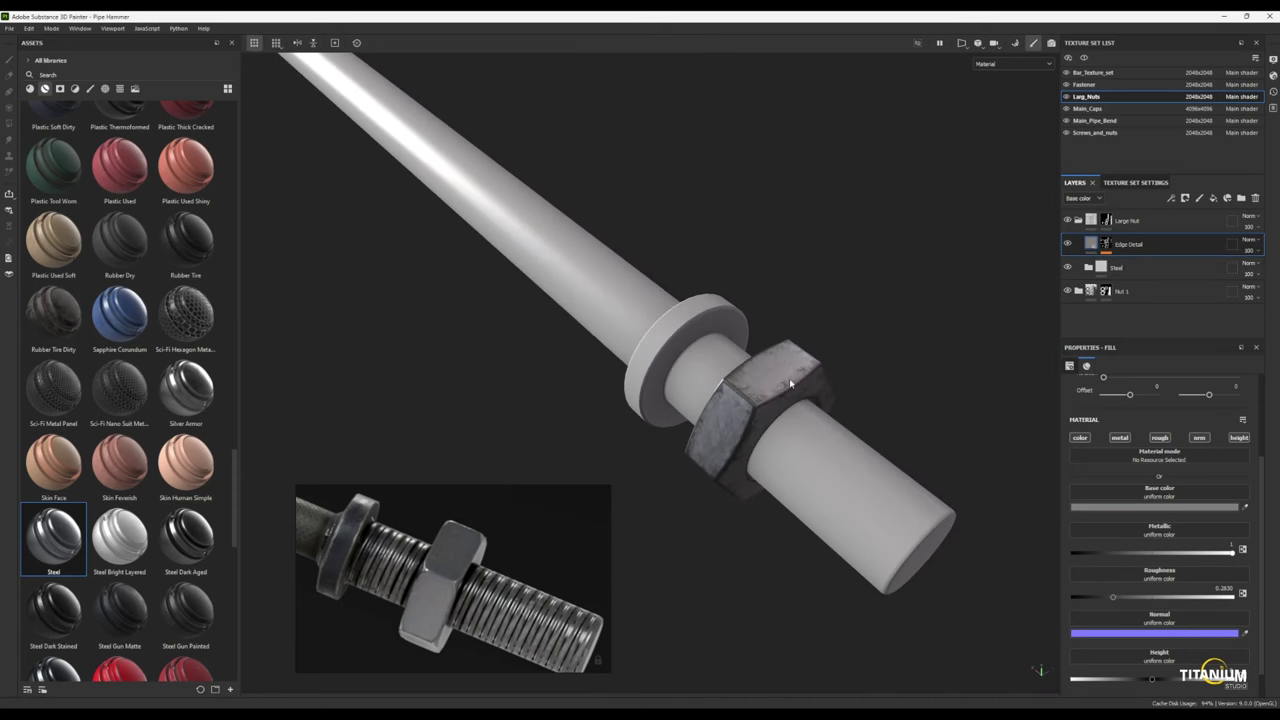
scroll(785, 395, down, 1)
scroll(790, 396, down, 2)
scroll(796, 398, down, 1)
mouse_move(796, 398)
alt+mouse_down()
mouse_move(777, 449)
mouse_move(831, 363)
alt+mouse_up()
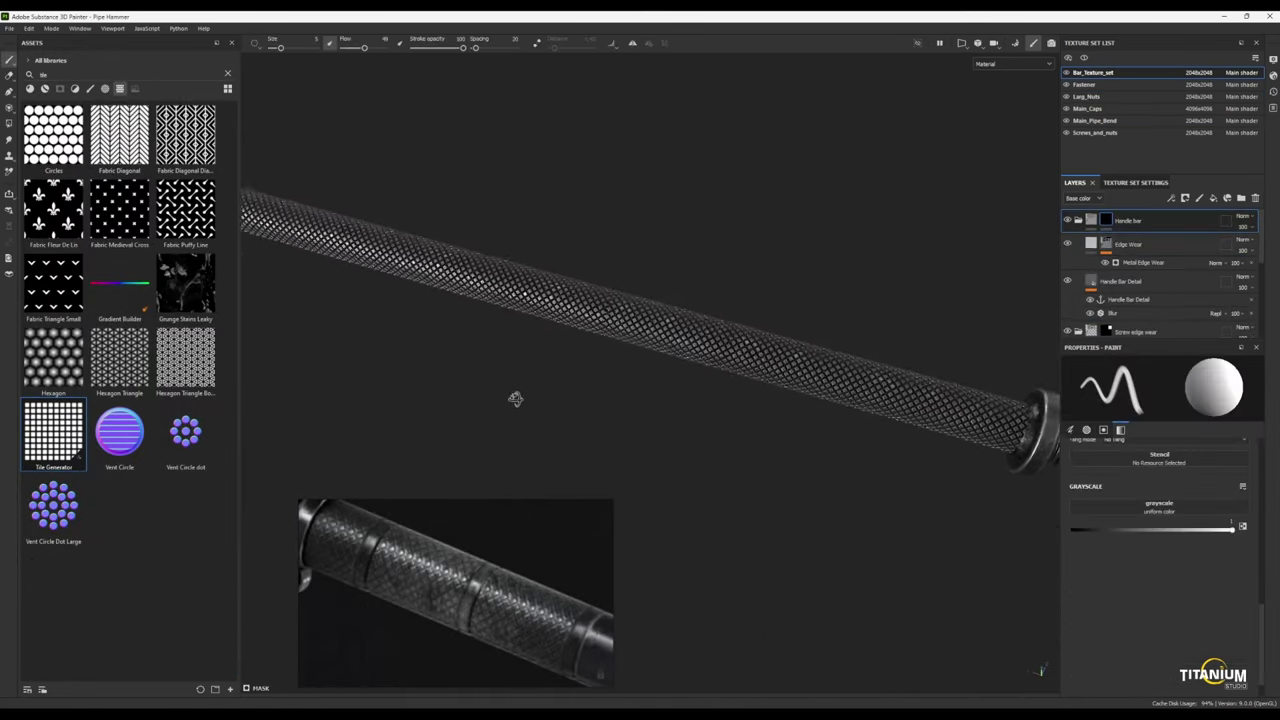
- Set the Handle separation Detail layer to Normal blending and slide the projected decal along the handle
mouse_move(515, 399)
alt+middle_down()
mouse_move(474, 352)
mouse_move(643, 394)
mouse_move(630, 395)
alt+middle_up()
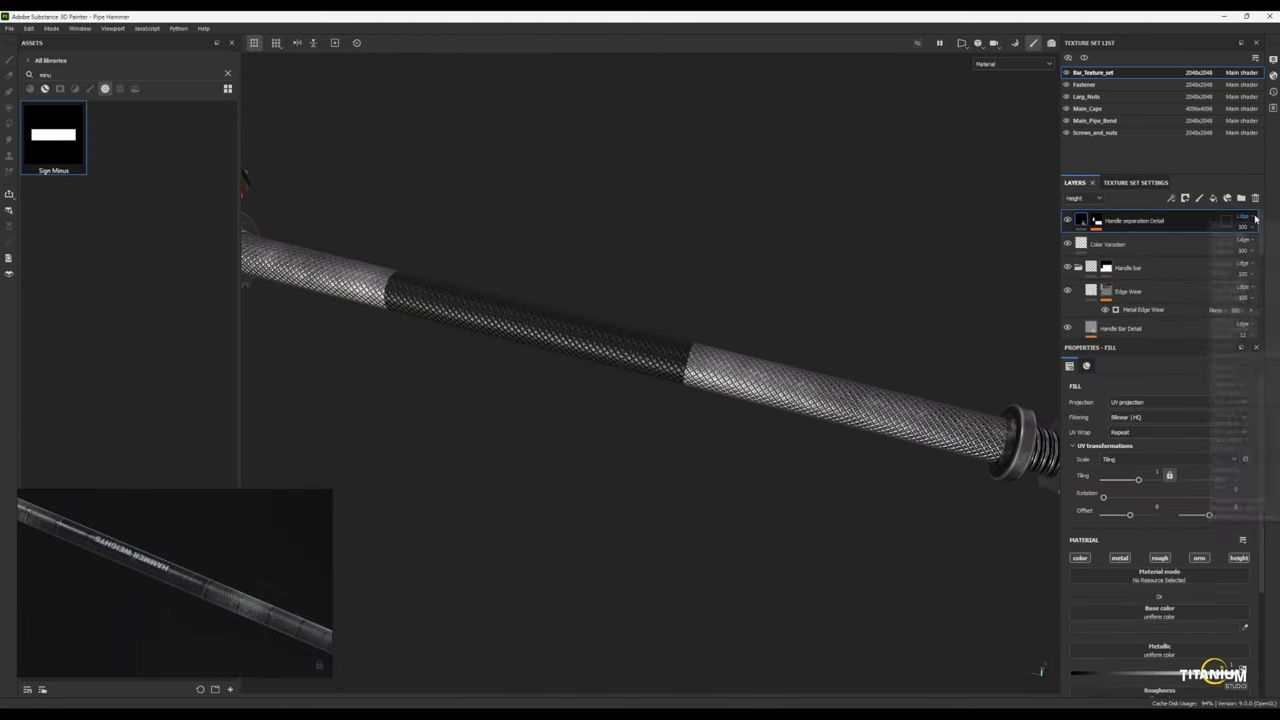
click(1243, 217)
click(1243, 227)
alt+right_drag(600, 372, 652, 368)
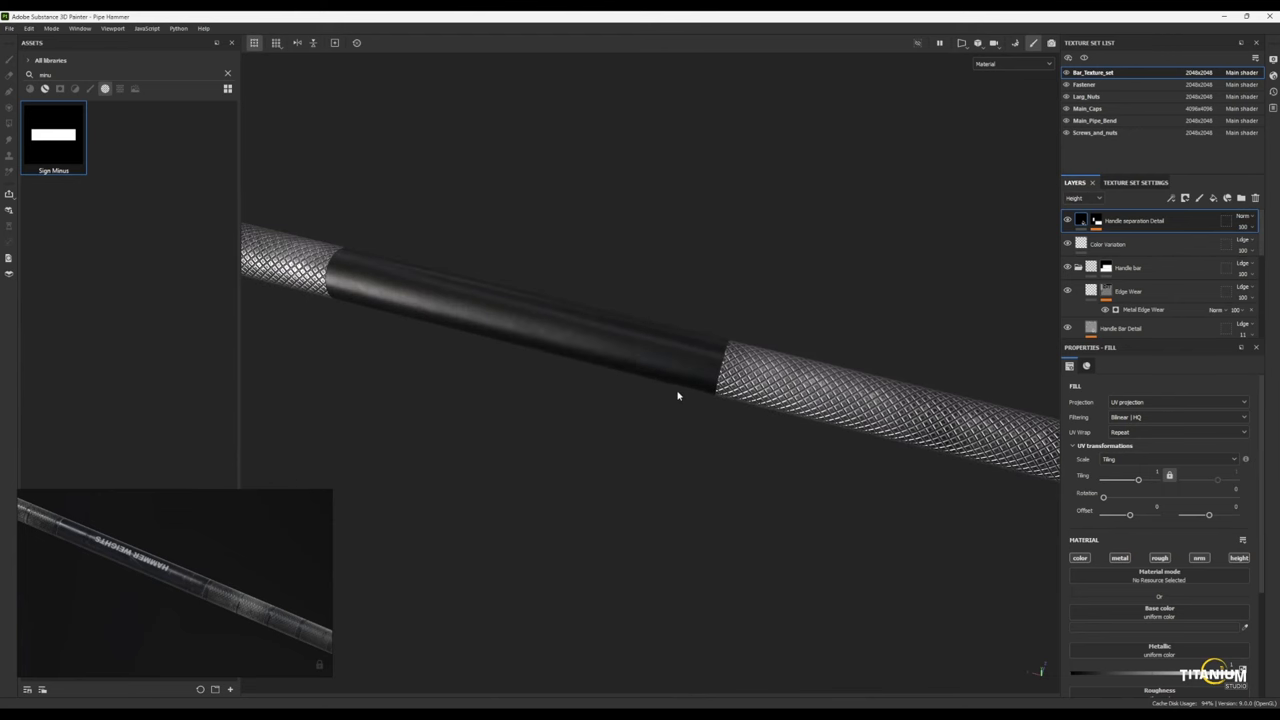
mouse_move(610, 378)
mouse_down()
mouse_move(537, 370)
mouse_move(597, 286)
mouse_move(530, 409)
mouse_move(580, 405)
mouse_up()
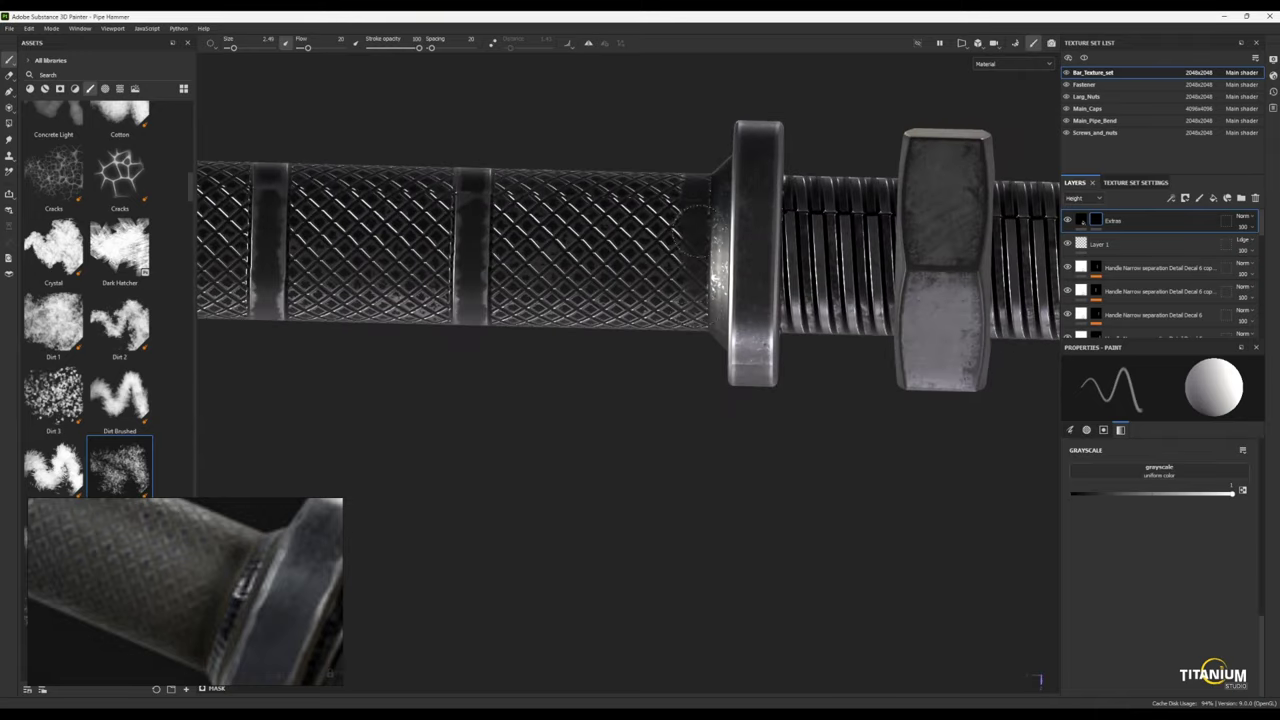
- Select the Handle bar layer folder and shrink the weld brush size to about 2.67
alt+drag(702, 380, 695, 235)
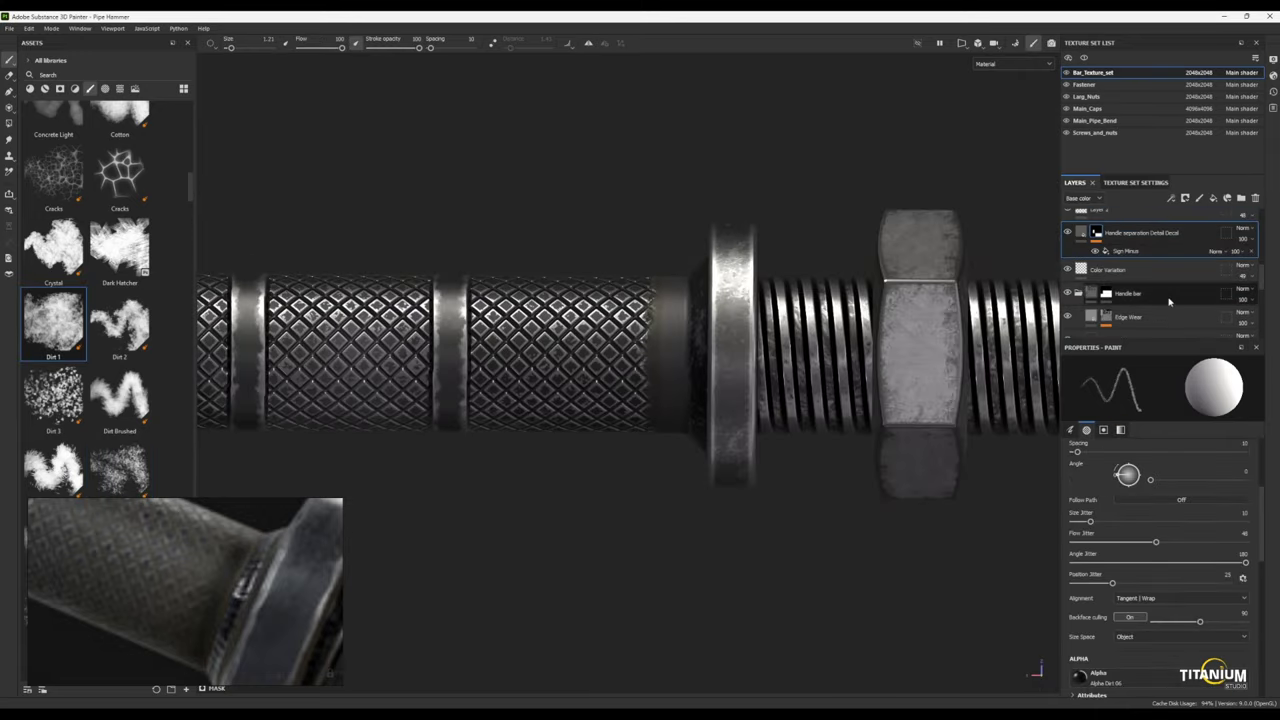
click(1144, 303)
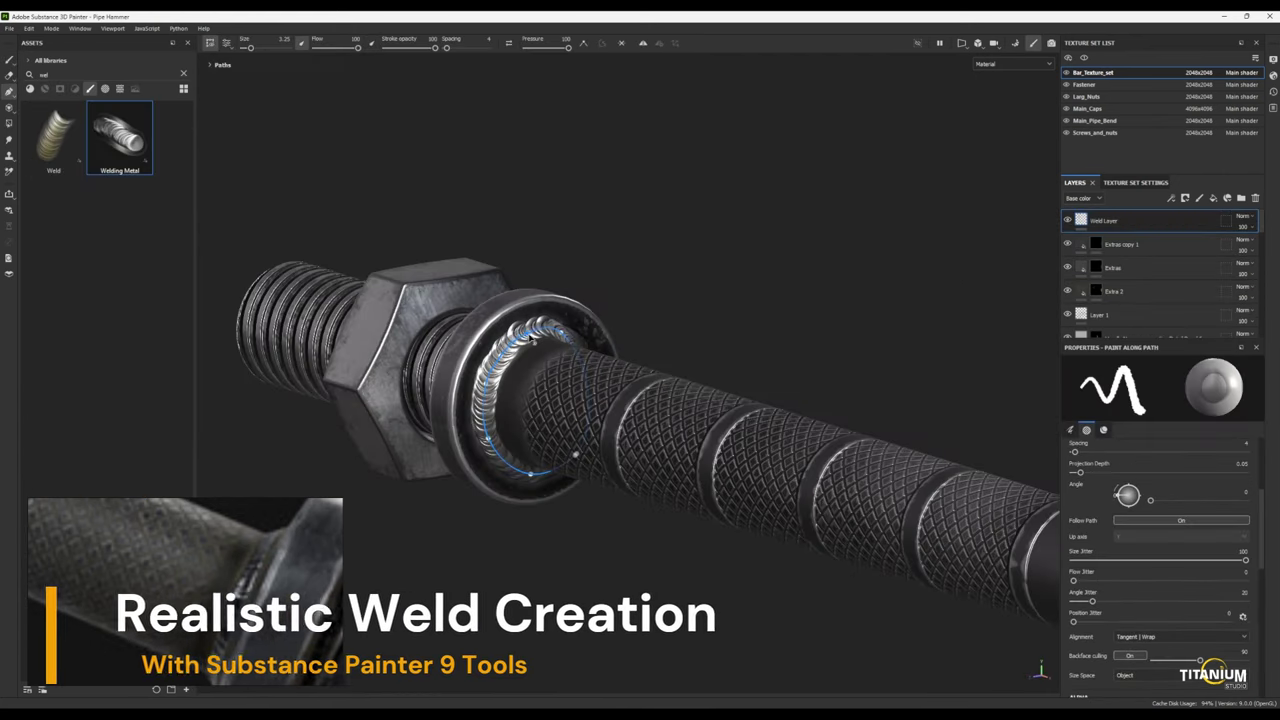
drag(665, 483, 663, 483)
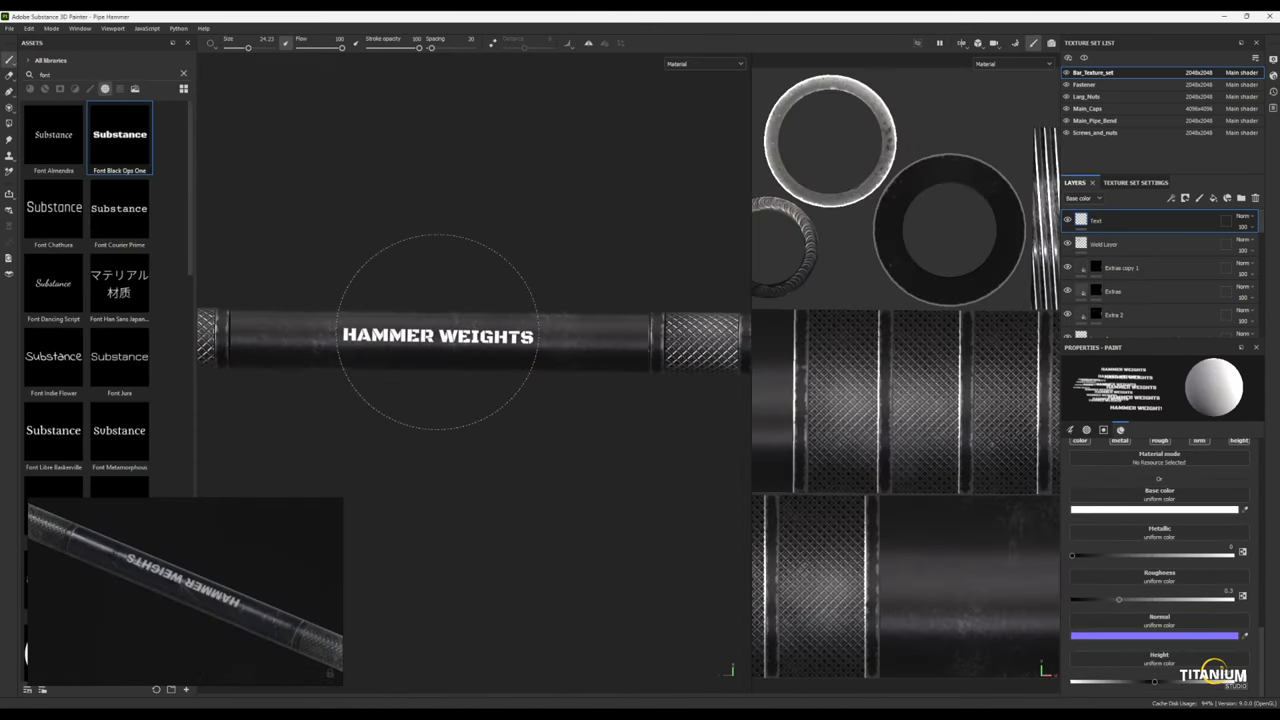
- Stamp HAMMER WEIGHTS onto the pipe and turn it so the lettering faces forward
click(438, 333)
alt+drag(528, 465, 506, 397)
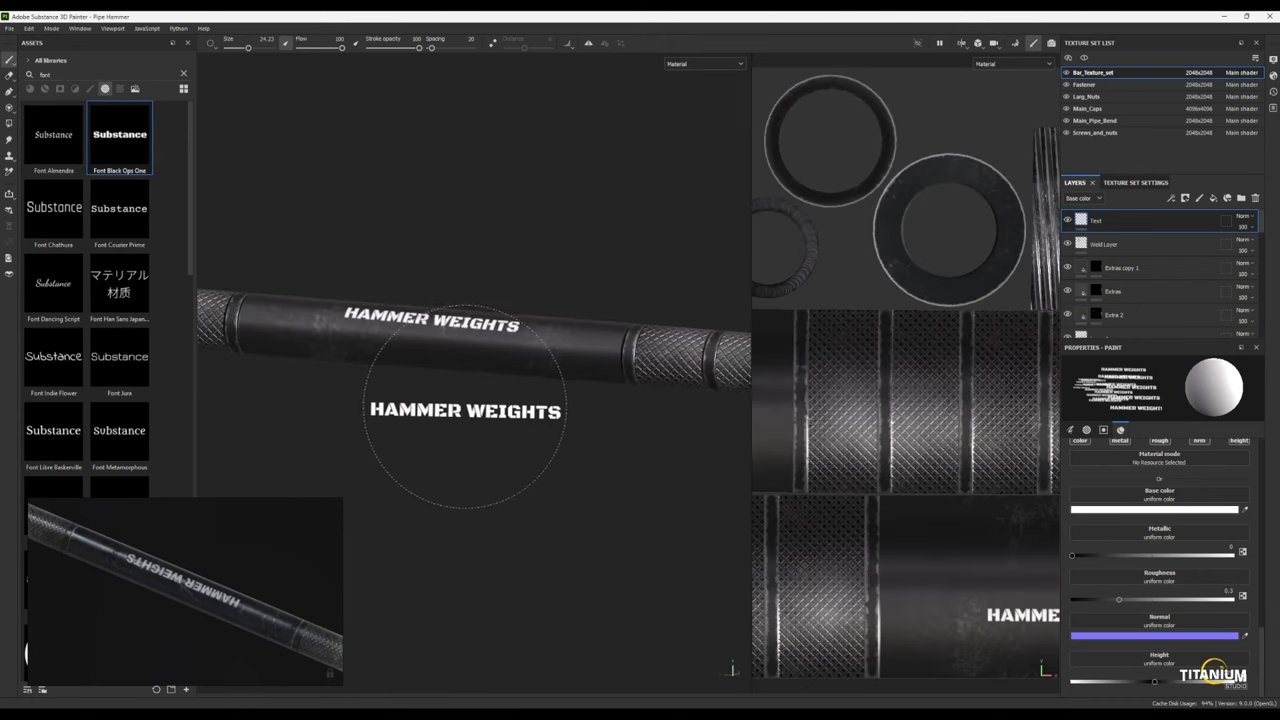
mouse_move(465, 407)
alt+mouse_down()
mouse_move(529, 391)
mouse_move(523, 474)
alt+mouse_up()
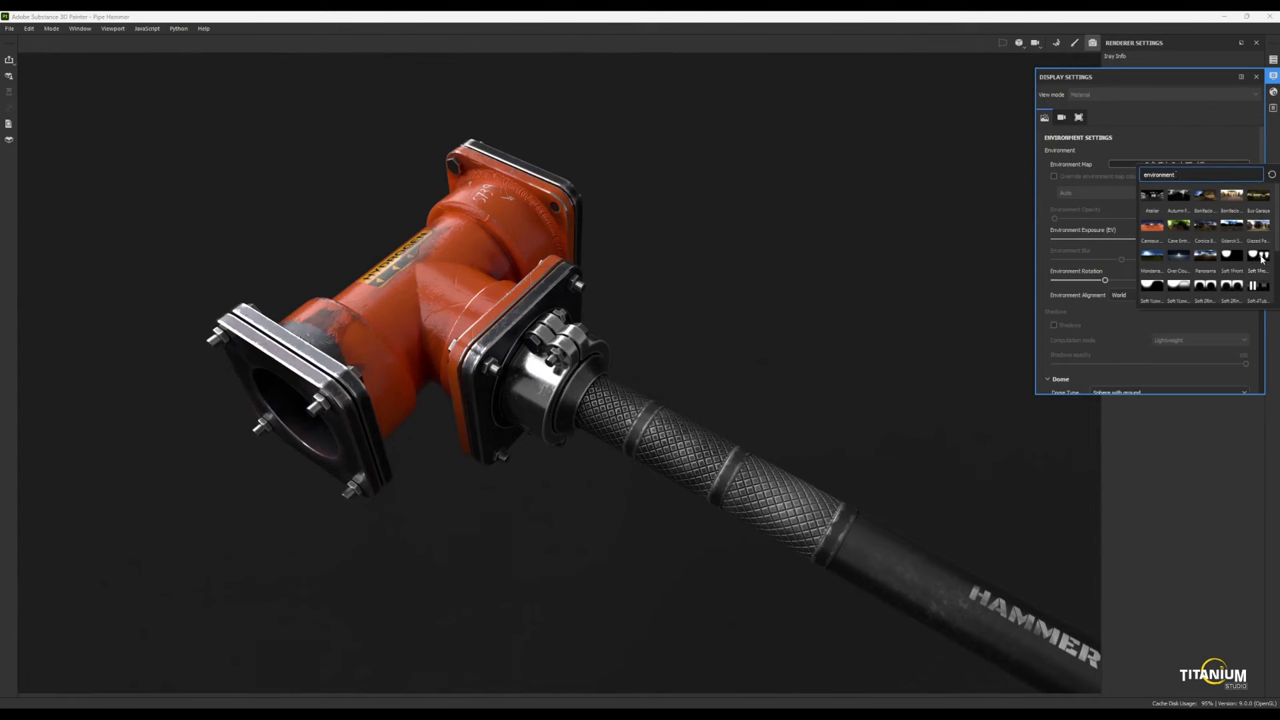
- Rotate the environment lighting to about 126 while orbiting to a lower side view of the hammer
shift+right_drag(631, 332, 620, 347)
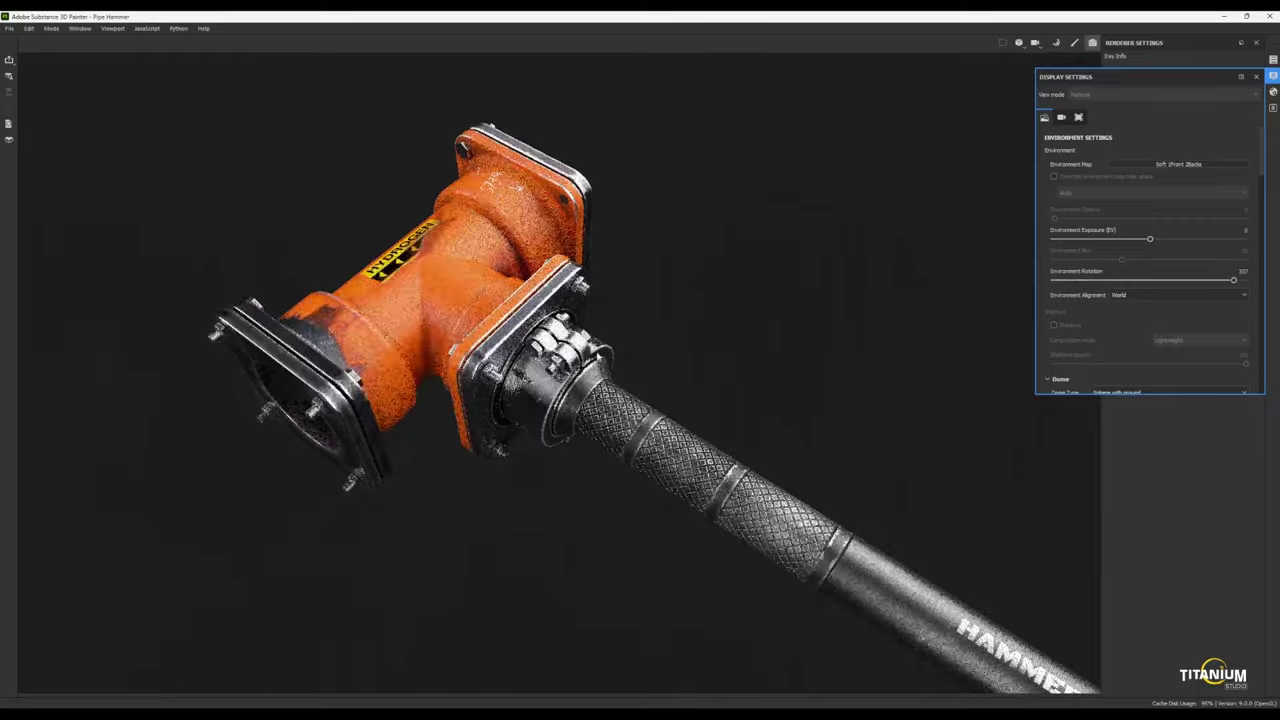
alt+drag(620, 347, 520, 360)
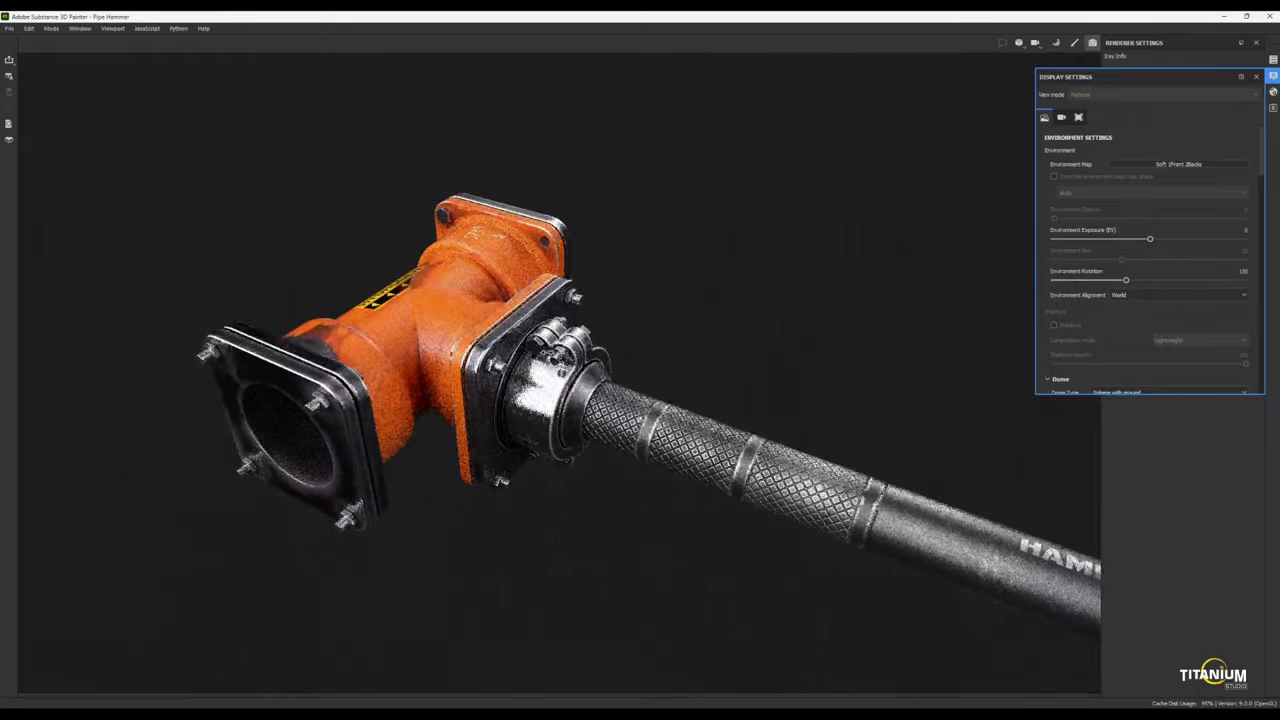
shift+right_drag(520, 360, 546, 299)
scroll(546, 299, up, 3)
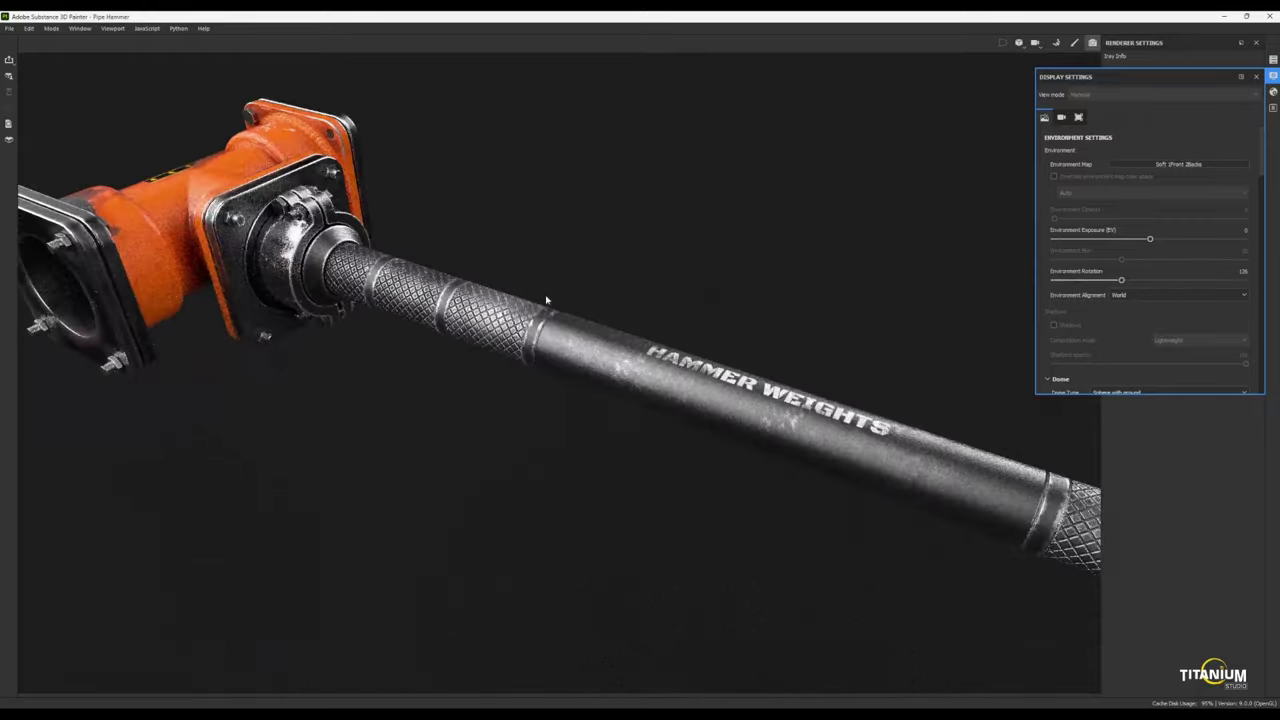
scroll(546, 299, down, 3)
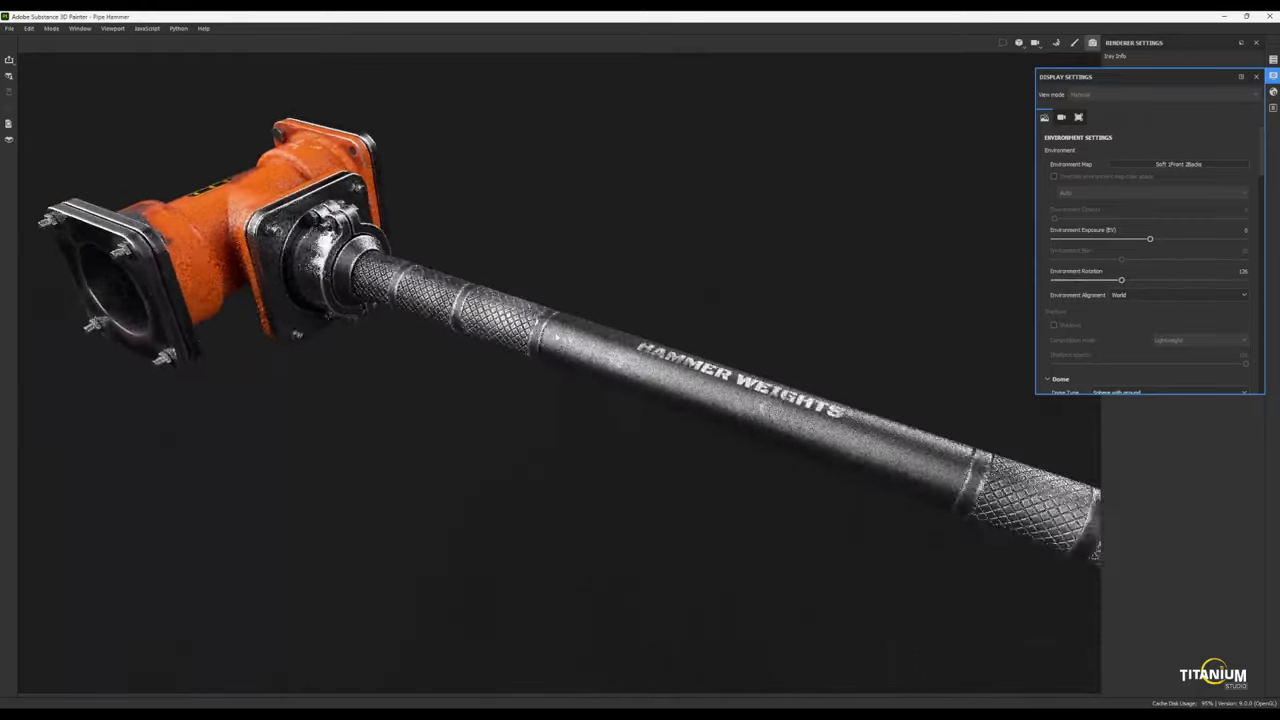
- Orbit and zoom around the hammer to inspect the lighting, including the head from above
alt+drag(546, 299, 105, 450)
scroll(105, 450, up, 3)
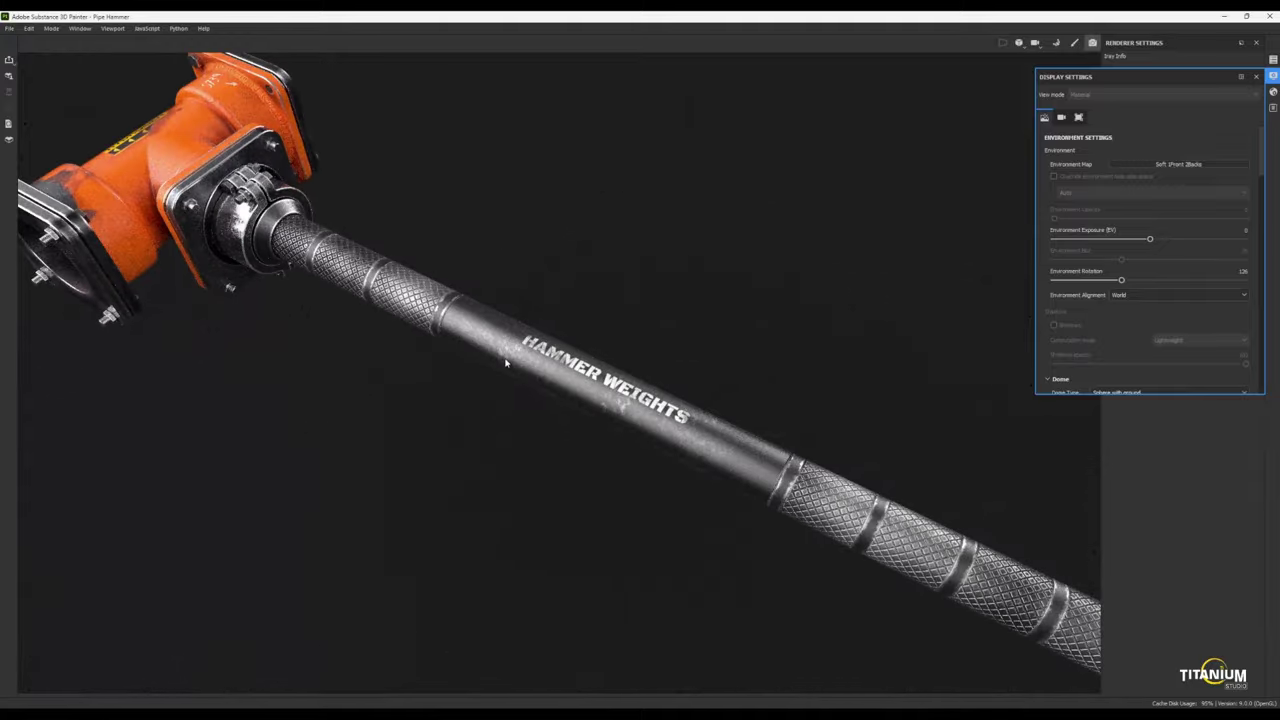
scroll(506, 363, down, 2)
mouse_move(506, 363)
alt+mouse_down()
mouse_move(470, 377)
mouse_move(380, 300)
mouse_move(470, 358)
alt+mouse_up()
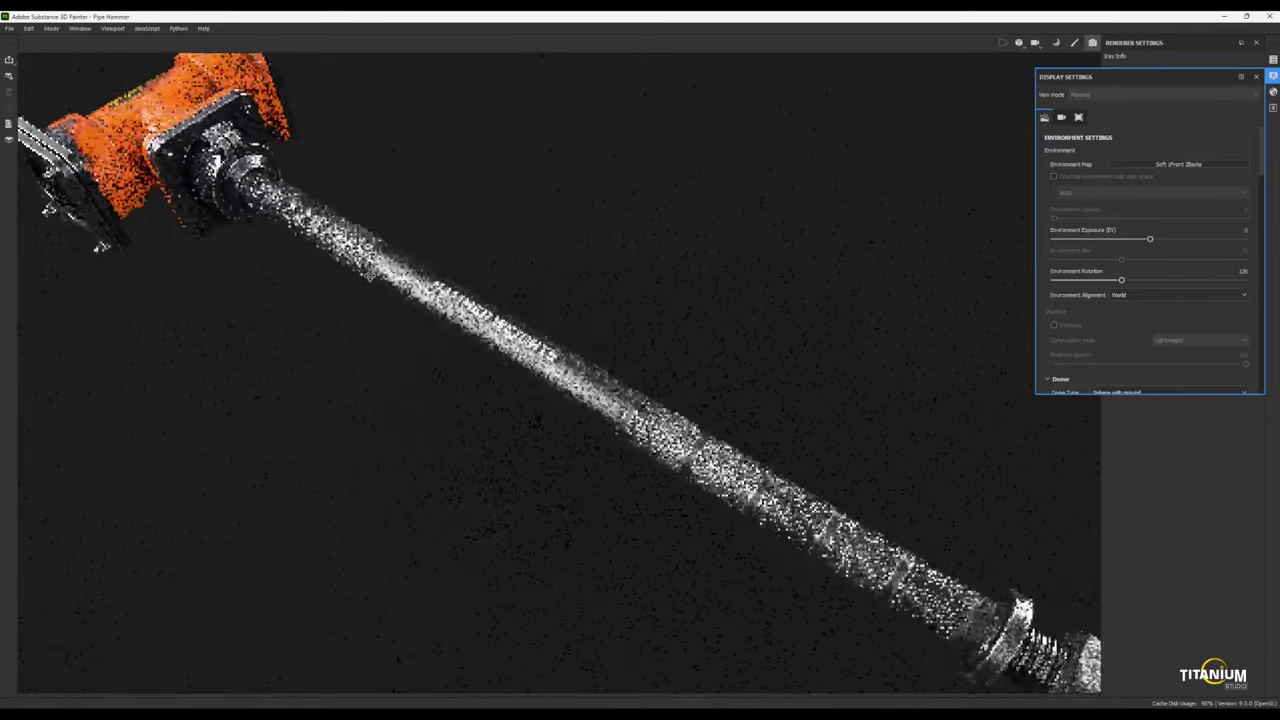
scroll(351, 266, up, 3)
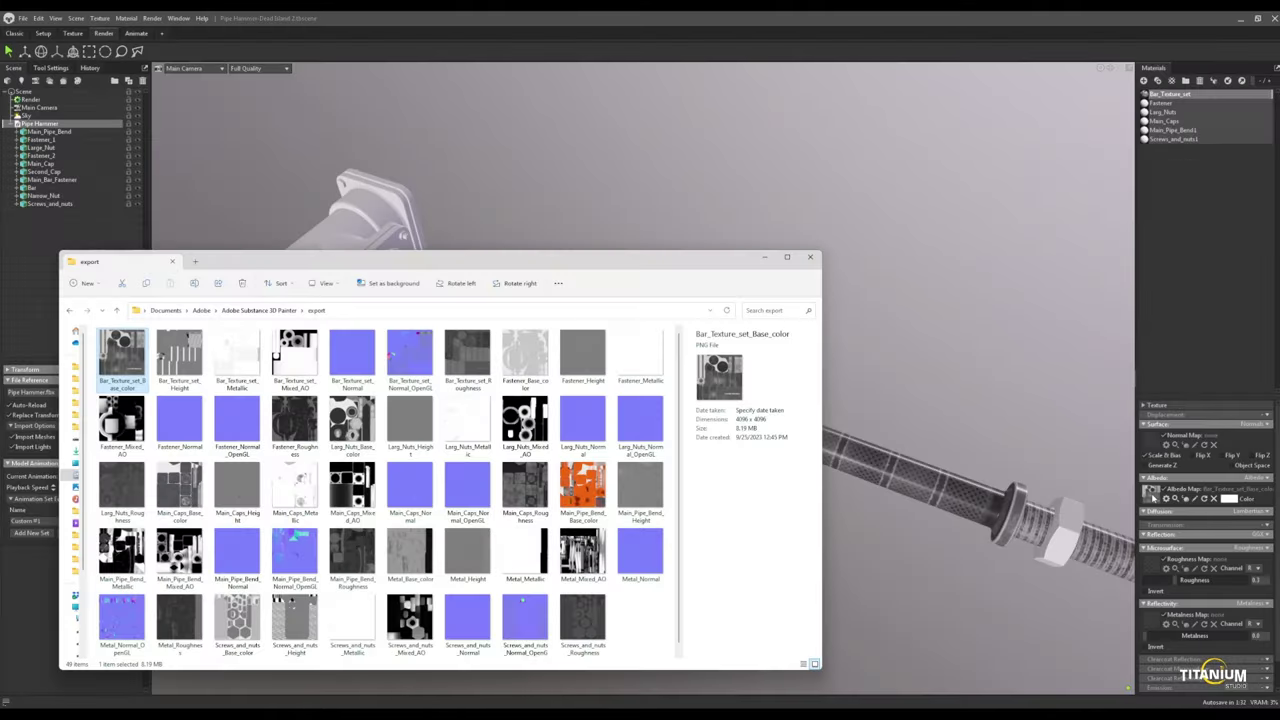
- Load Bar_Texture_set_Metallic from the export folder into the bar material's Metalness Map
click(180, 355)
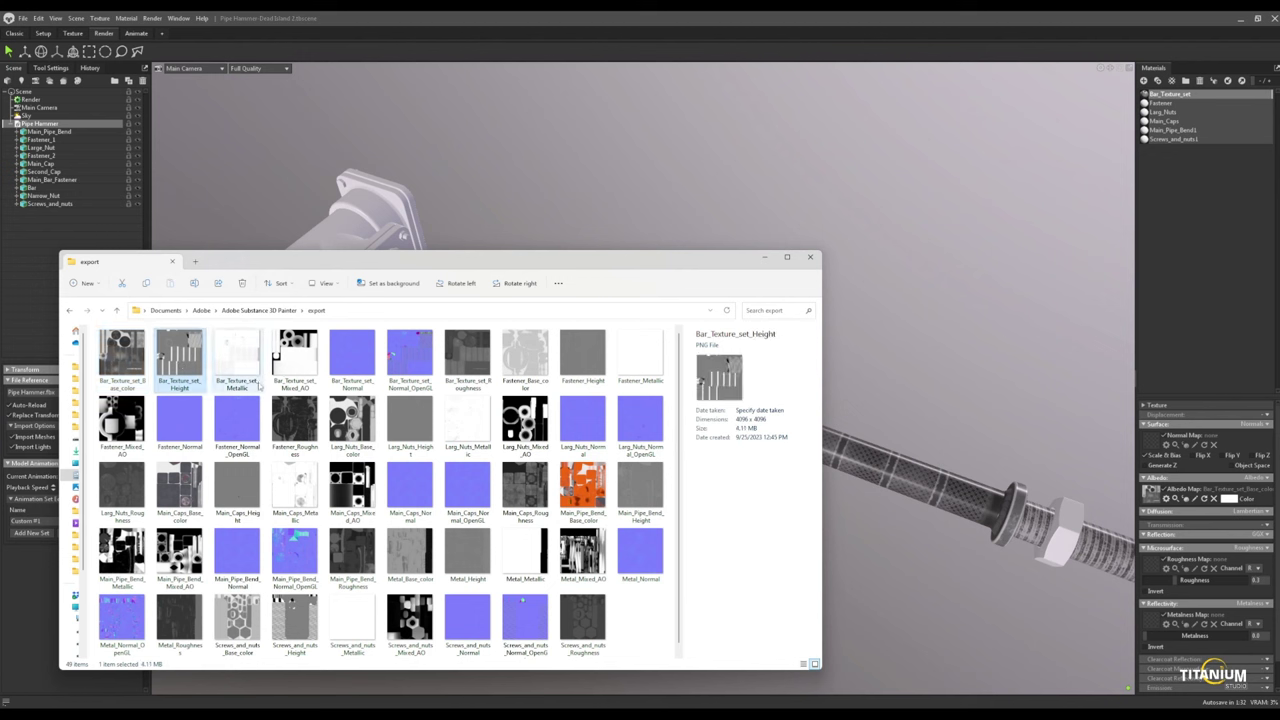
click(245, 370)
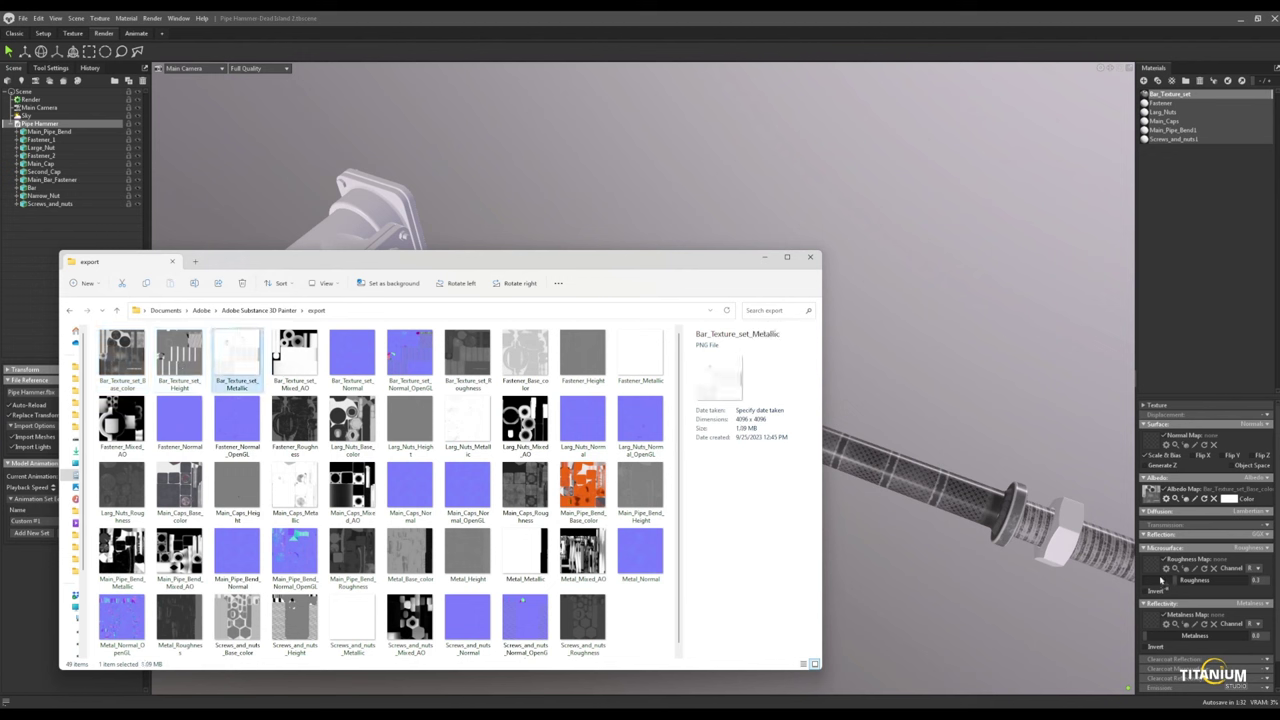
drag(237, 355, 1155, 622)
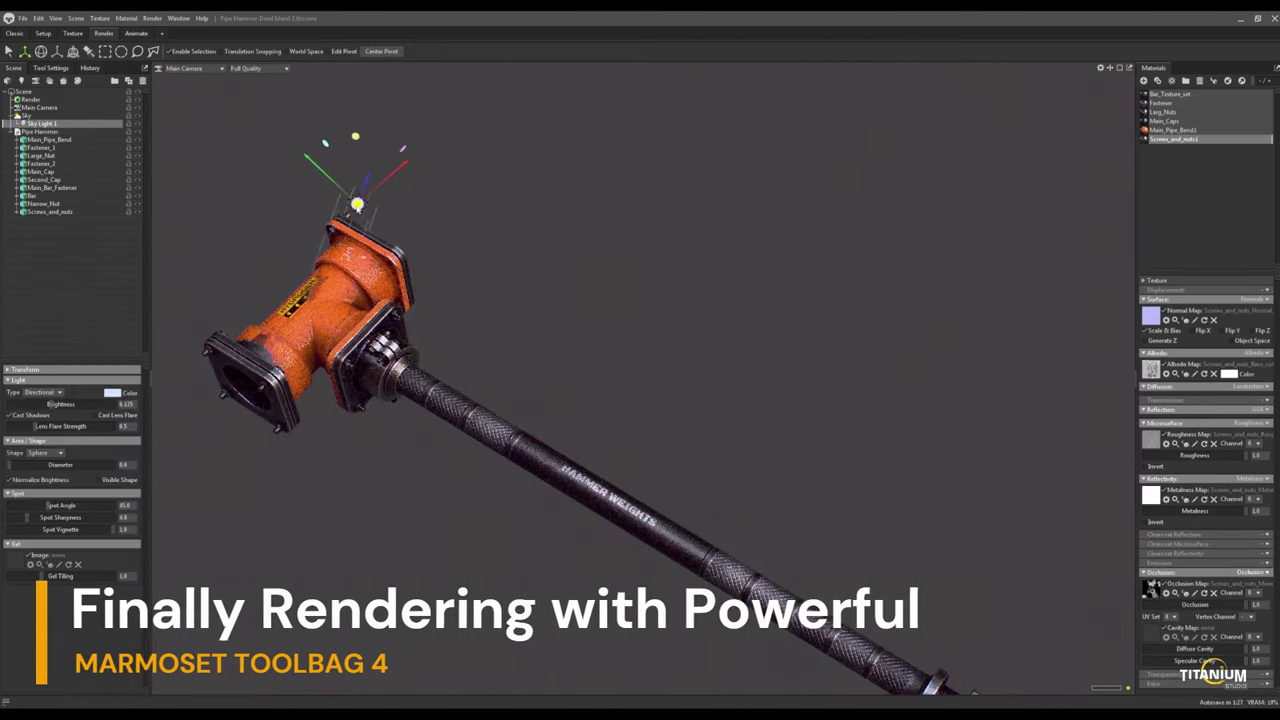
- Move the sky light up and to the left and rotate it into place
drag(357, 205, 328, 190)
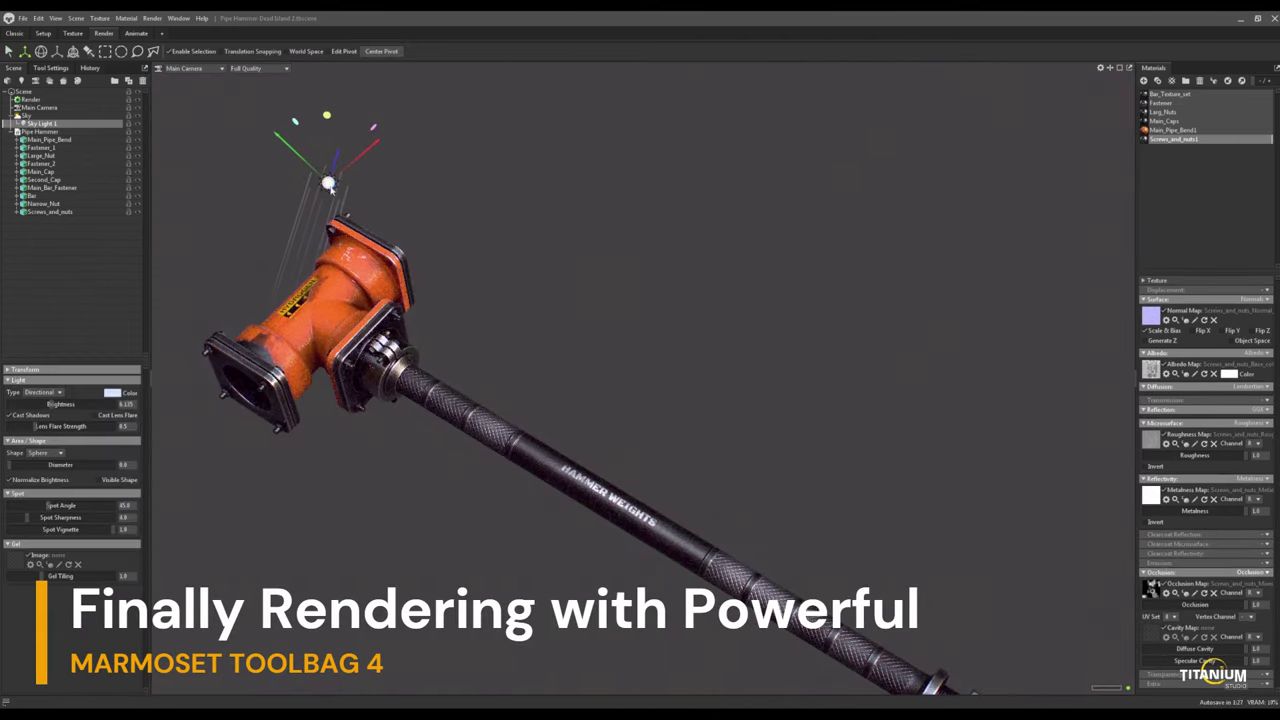
key(e)
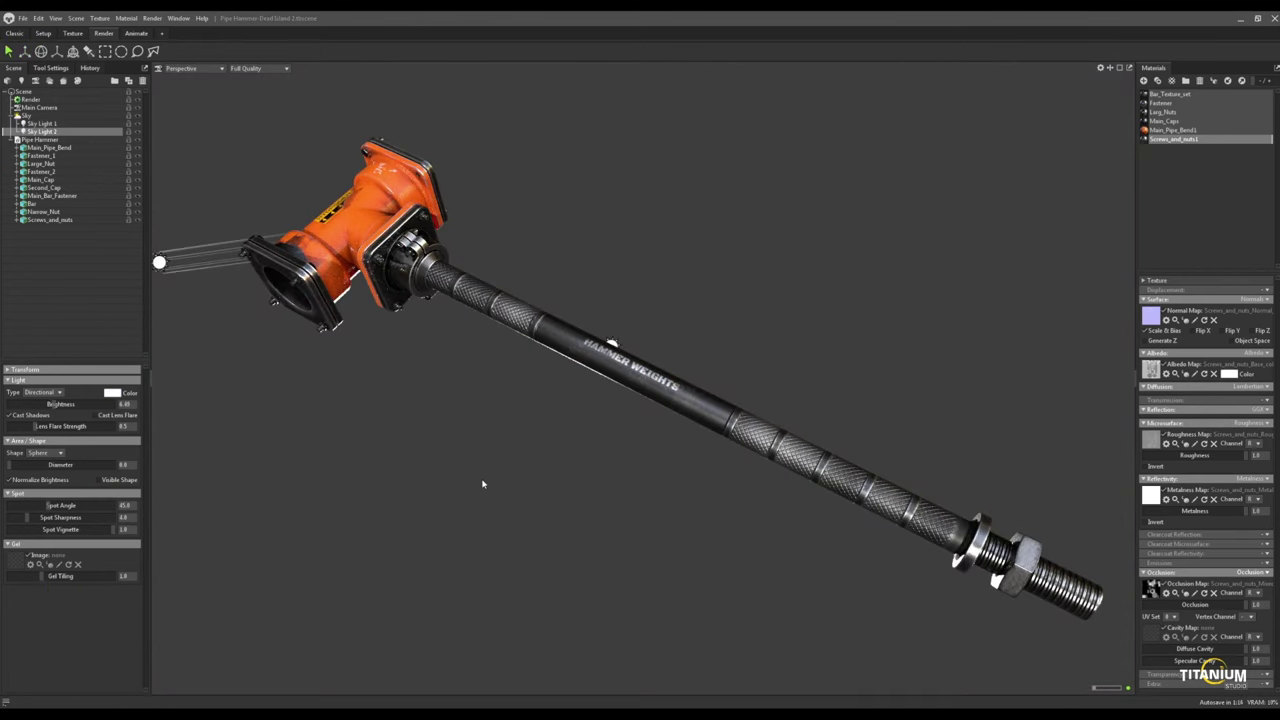
click(485, 497)
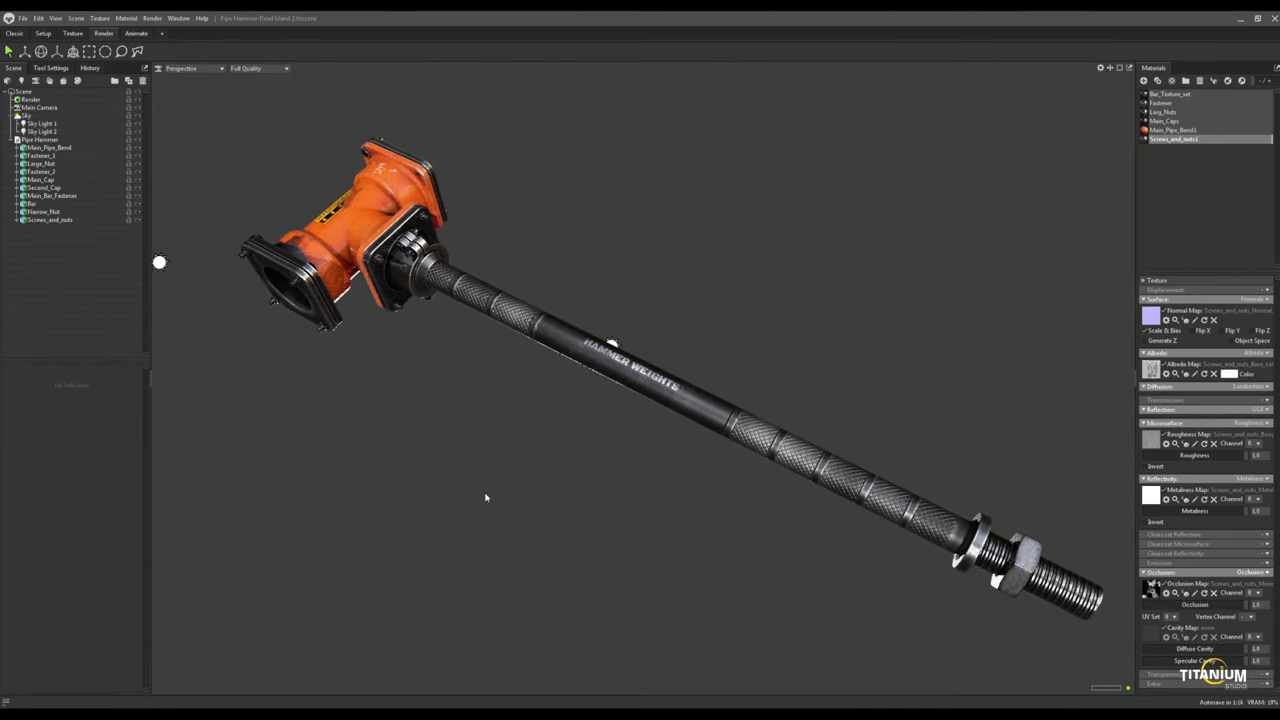
- Switch the viewport to Main Camera and start rendering the final image
click(208, 70)
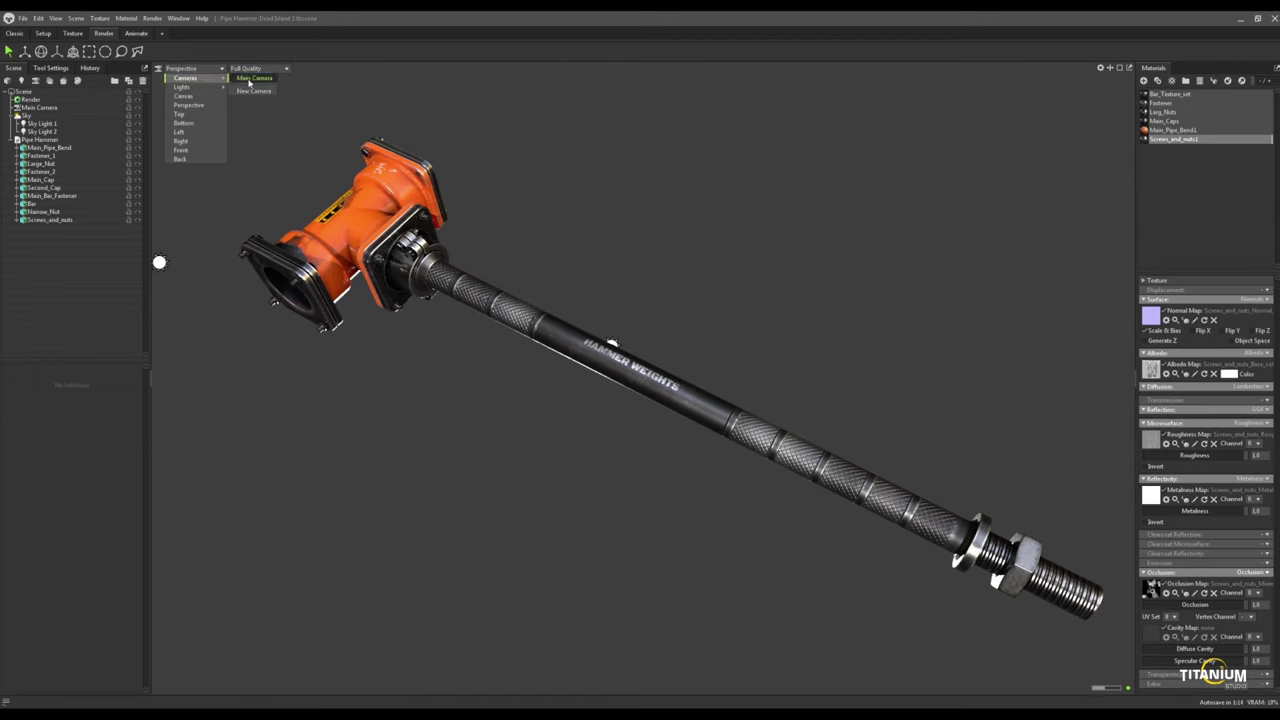
click(252, 79)
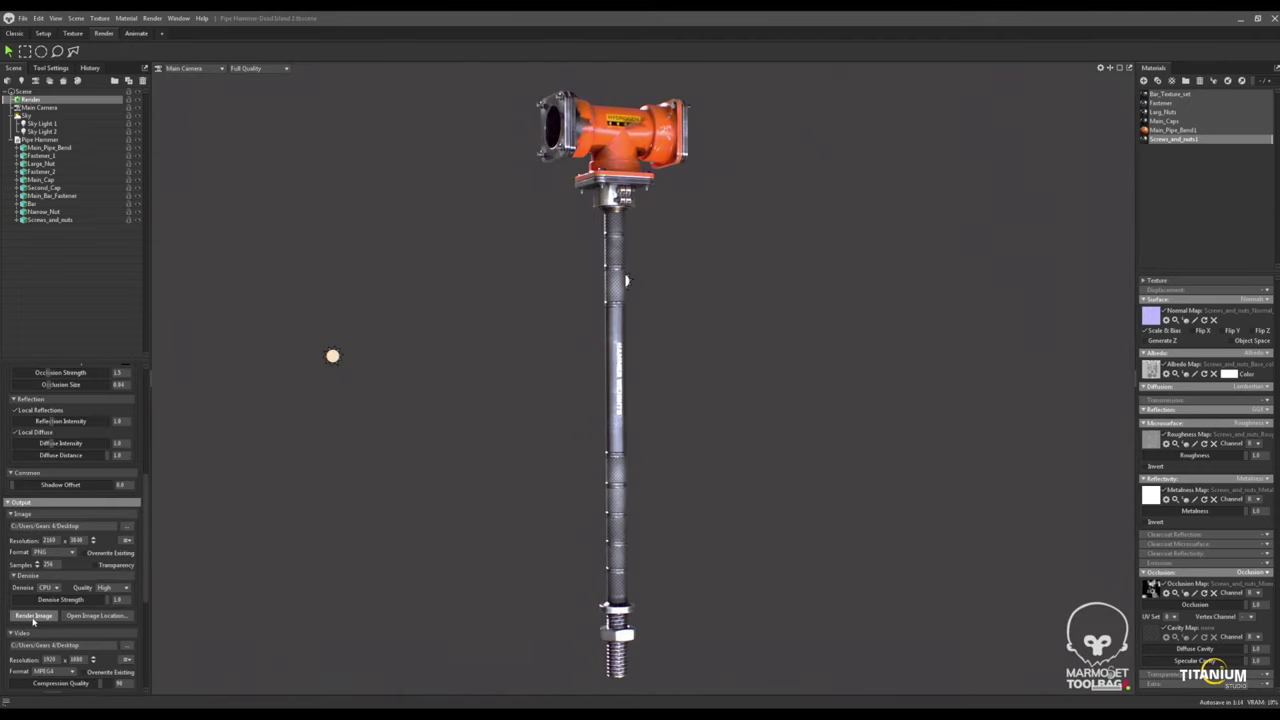
click(33, 616)
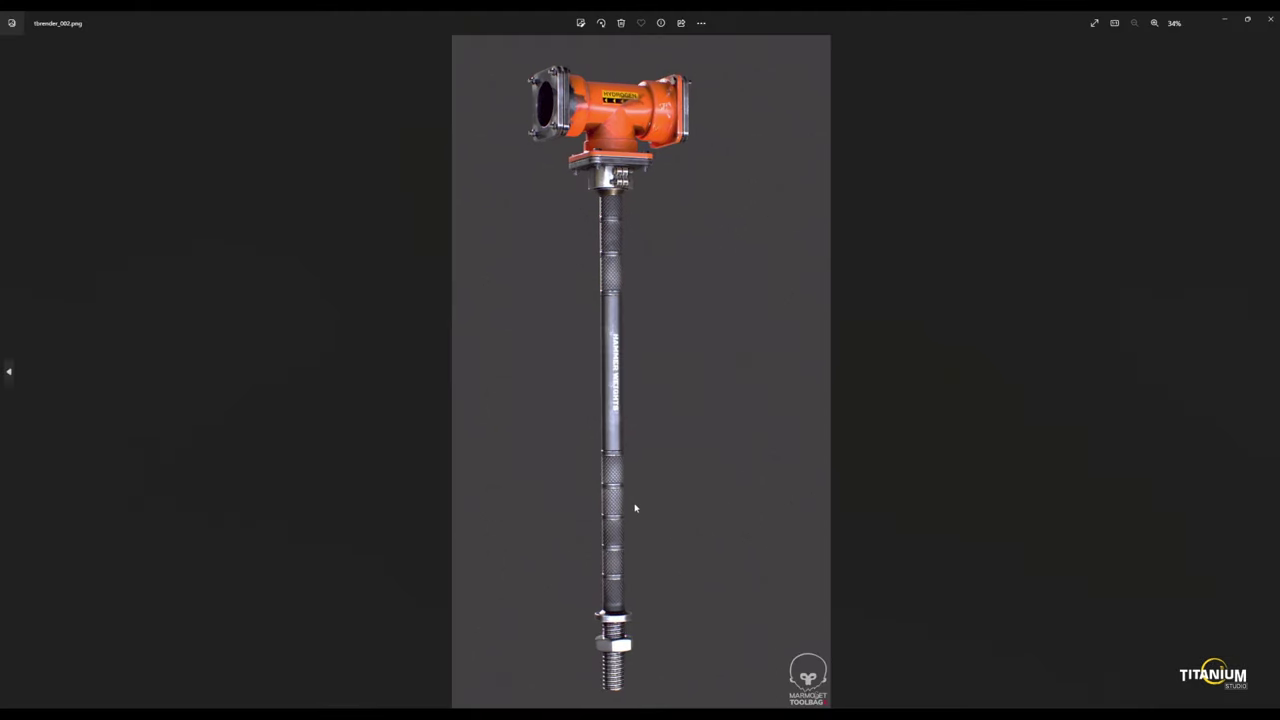
- View tbrender_002.png at 100% actual size, then zoom back out to 34%
right_click(634, 506)
click(745, 337)
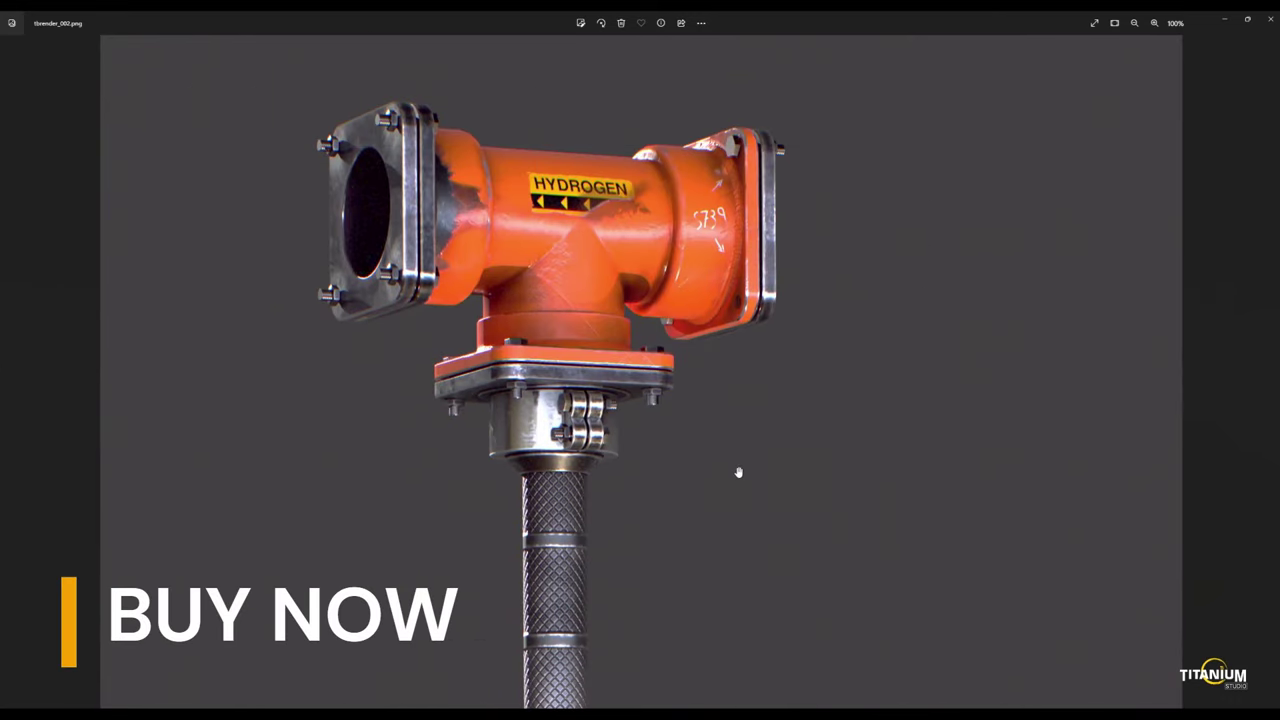
scroll(738, 472, down, 3)
scroll(738, 473, down, 2)
scroll(738, 474, down, 1)
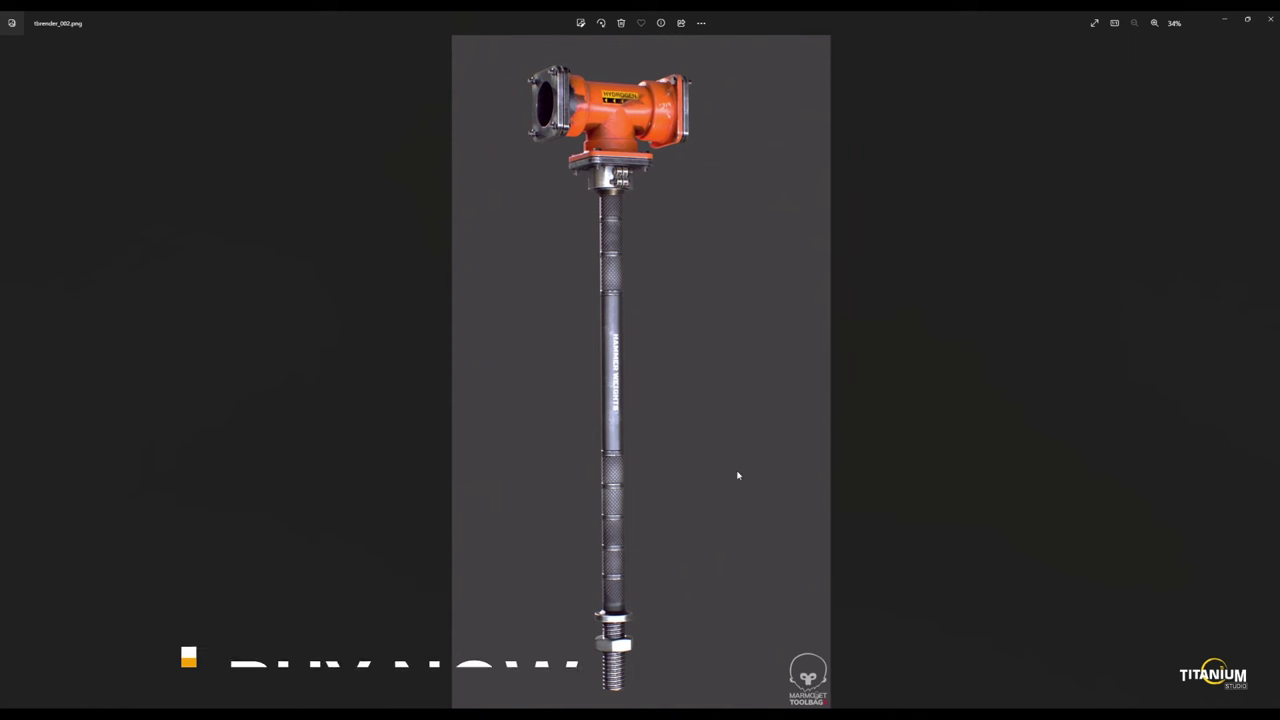